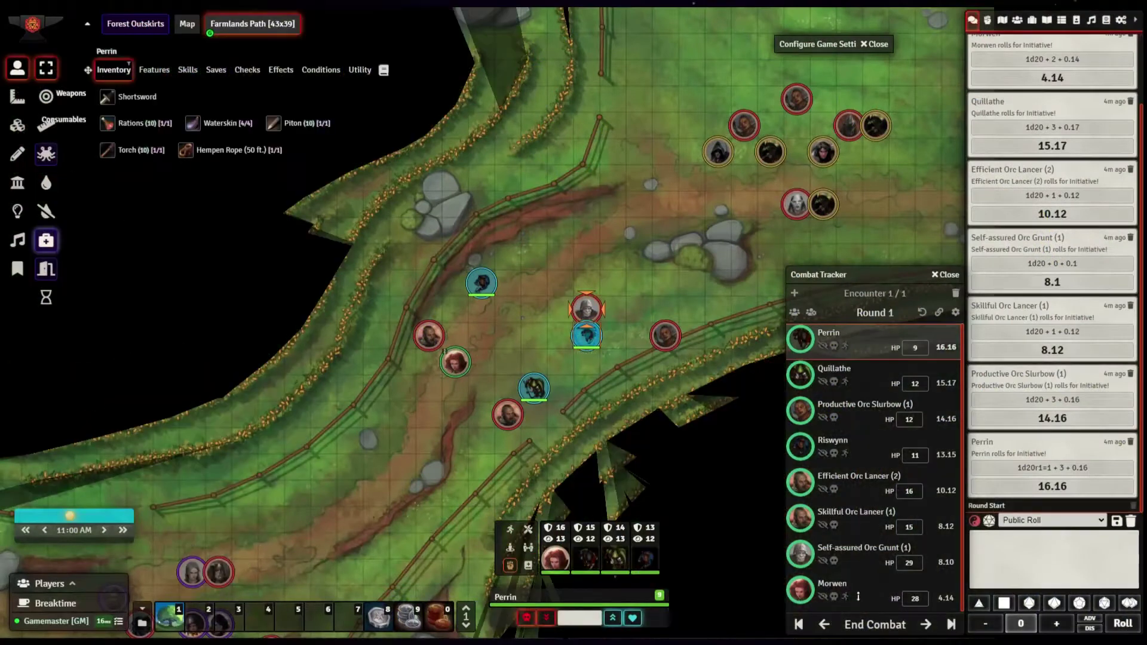
- Roll Perrin's Shortsword attack, which misses, and end his turn
{"action": "left_click", "coordinate": [136, 96]}
{"action": "left_click", "coordinate": [839, 359]}
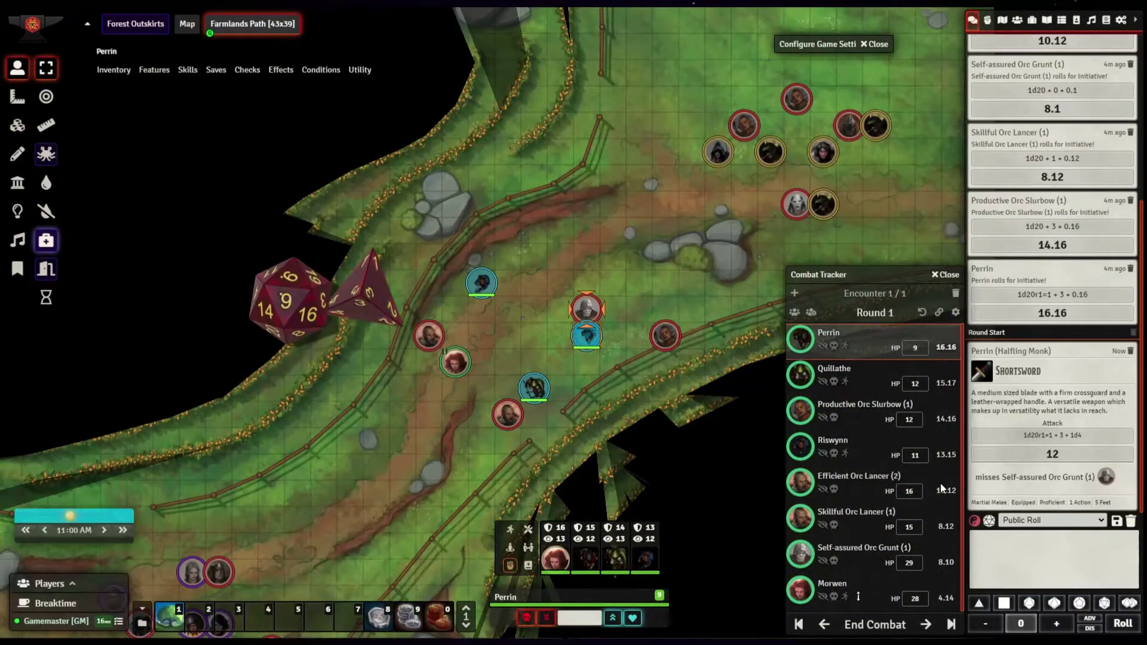
{"action": "left_click", "coordinate": [927, 625]}
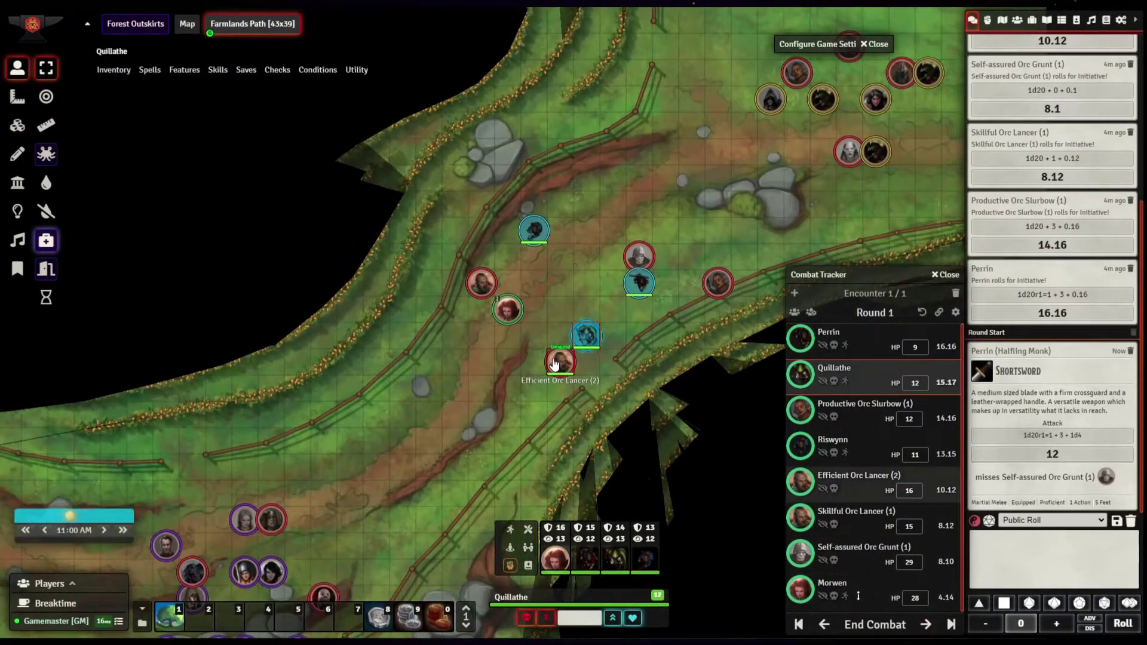
- Hit Efficient Orc Lancer (2) with Quillathe's Shortsword and offhand Shortsword, leaving it at 1 HP
{"action": "left_click", "coordinate": [560, 361]}
{"action": "mouse_move", "coordinate": [114, 70]}
{"action": "left_click", "coordinate": [585, 337]}
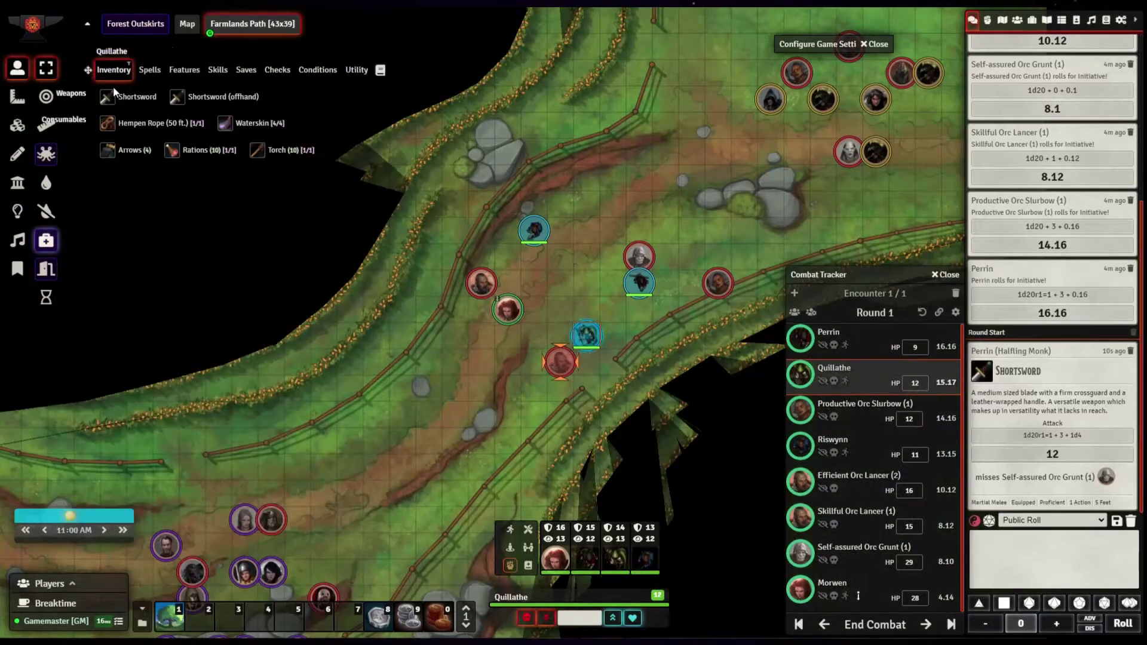
{"action": "left_click", "coordinate": [840, 356]}
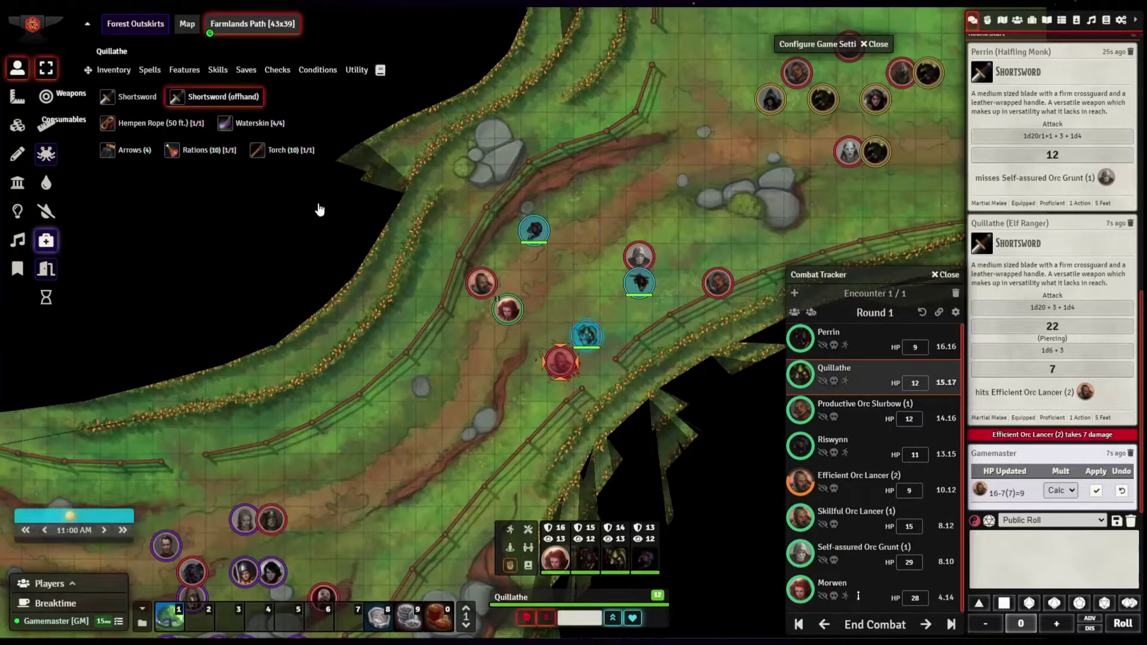
{"action": "key", "text": "Return"}
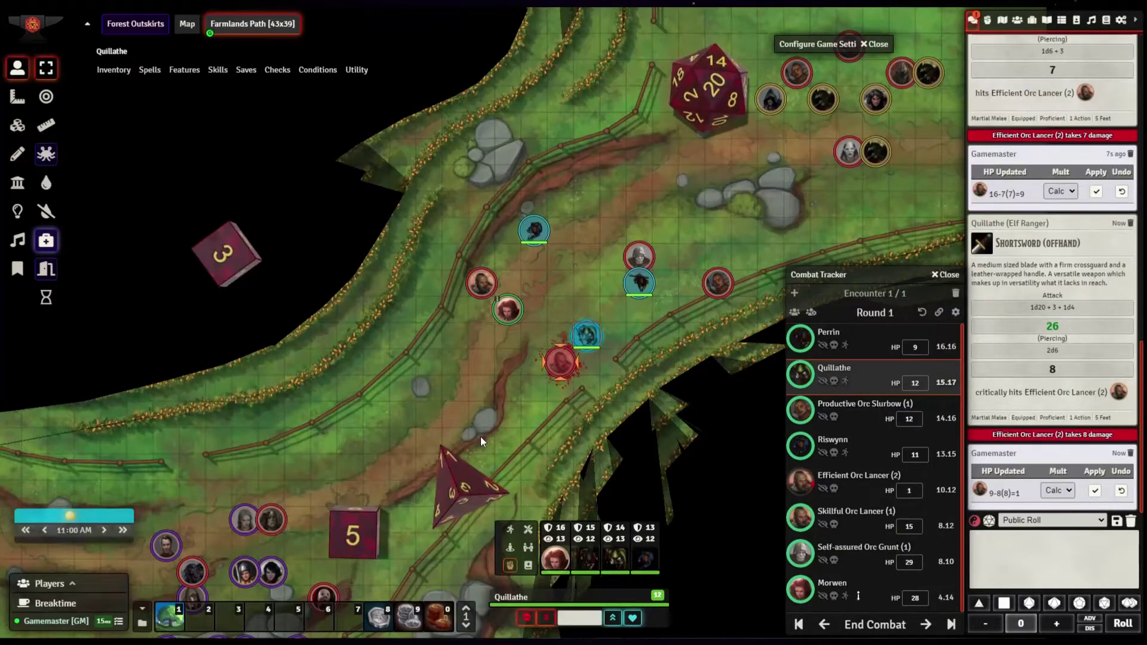
{"action": "left_click", "coordinate": [859, 481]}
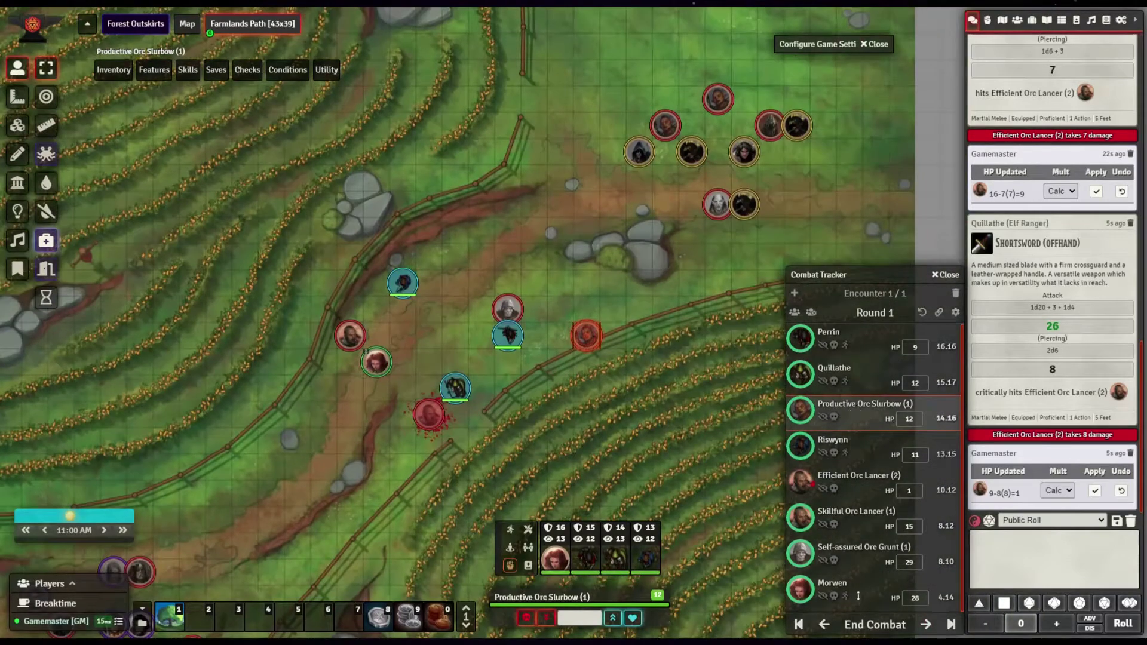
- Fire Productive Orc Slurbow (1)'s Shortbow at Perrin
{"action": "left_click", "coordinate": [503, 337]}
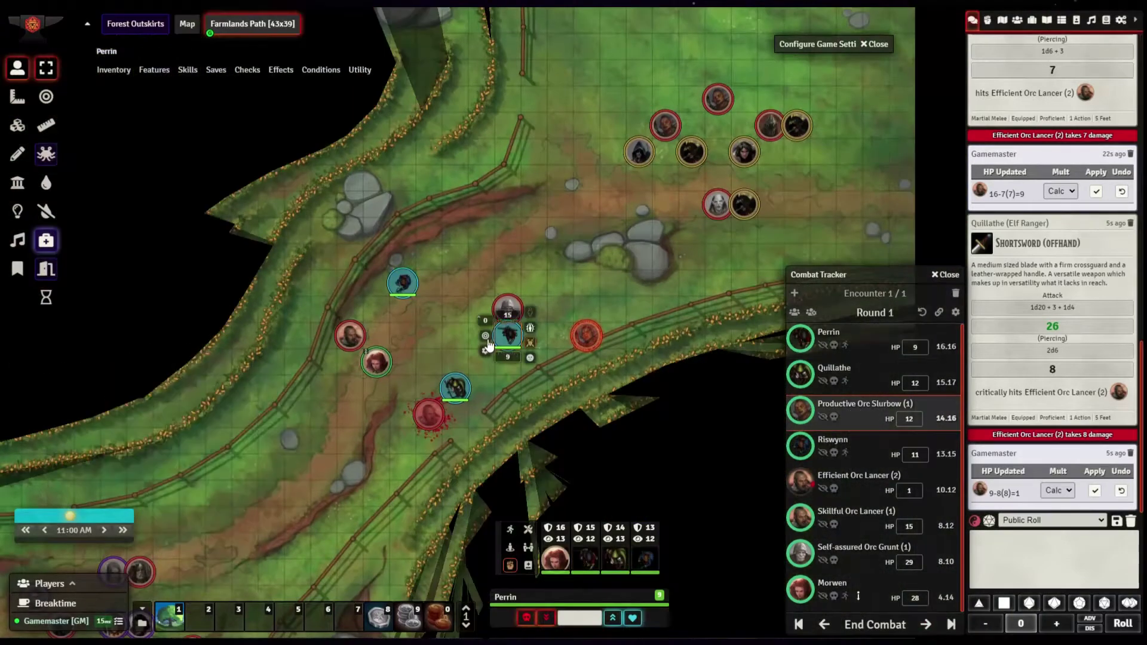
{"action": "left_click", "coordinate": [586, 335]}
{"action": "key", "text": "Return"}
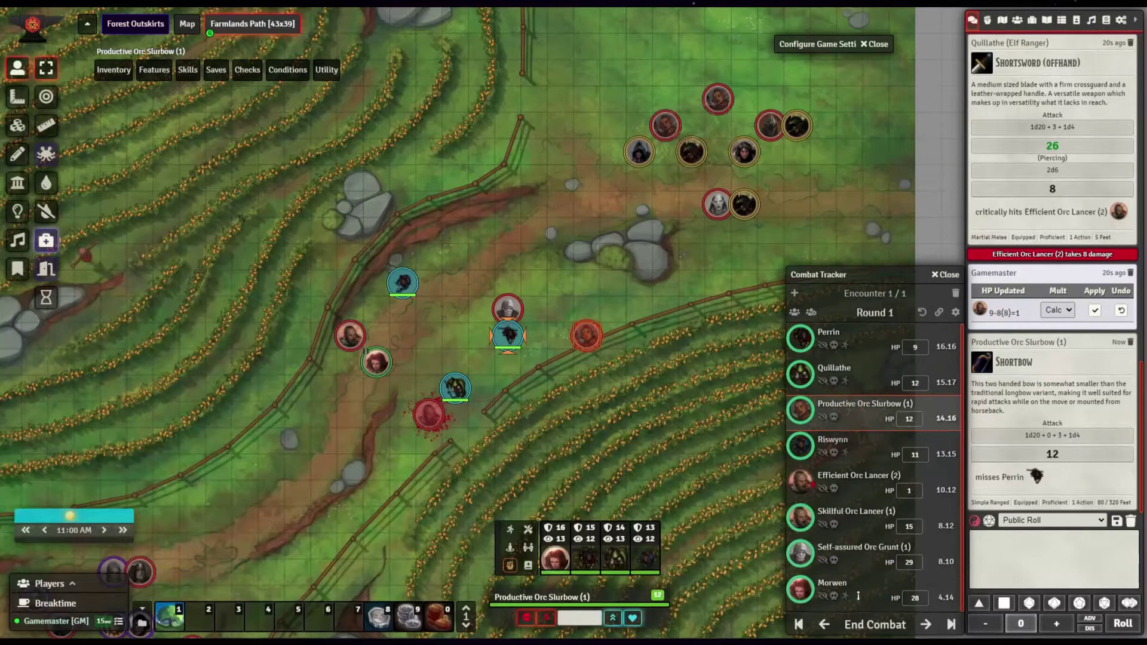
- Move Riswynn 5 ft forward and make a Rapier attack
{"action": "left_click", "coordinate": [926, 624]}
{"action": "left_click_drag", "start_coordinate": [586, 335], "coordinate": [559, 360]}
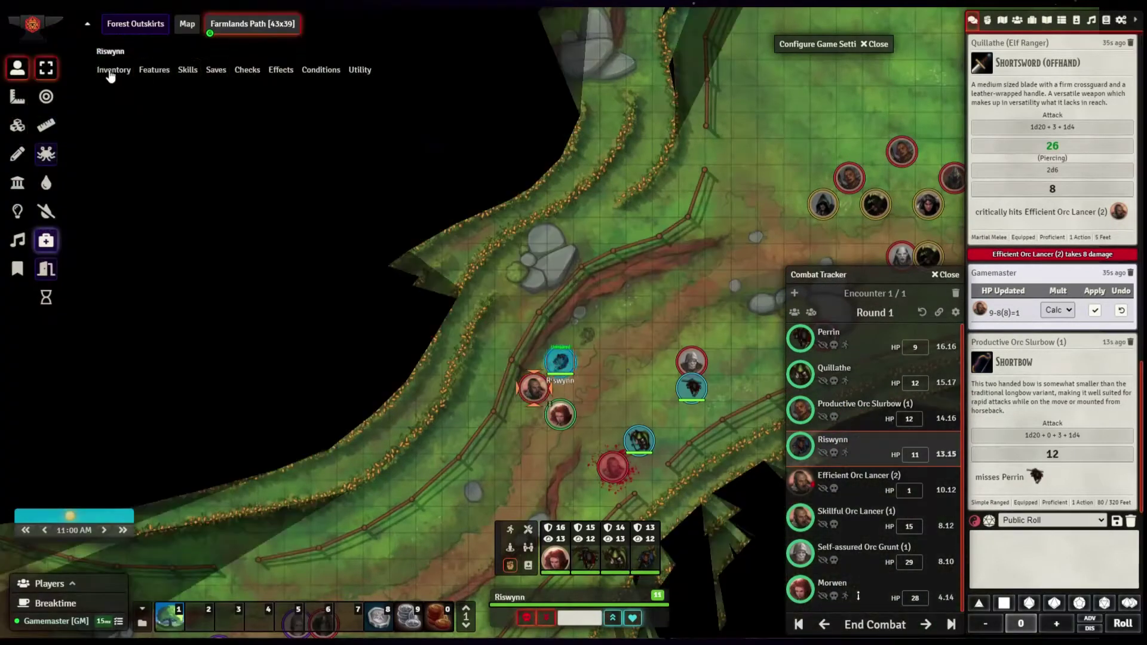
{"action": "left_click", "coordinate": [110, 72]}
{"action": "left_click", "coordinate": [109, 101]}
{"action": "left_click", "coordinate": [838, 358]}
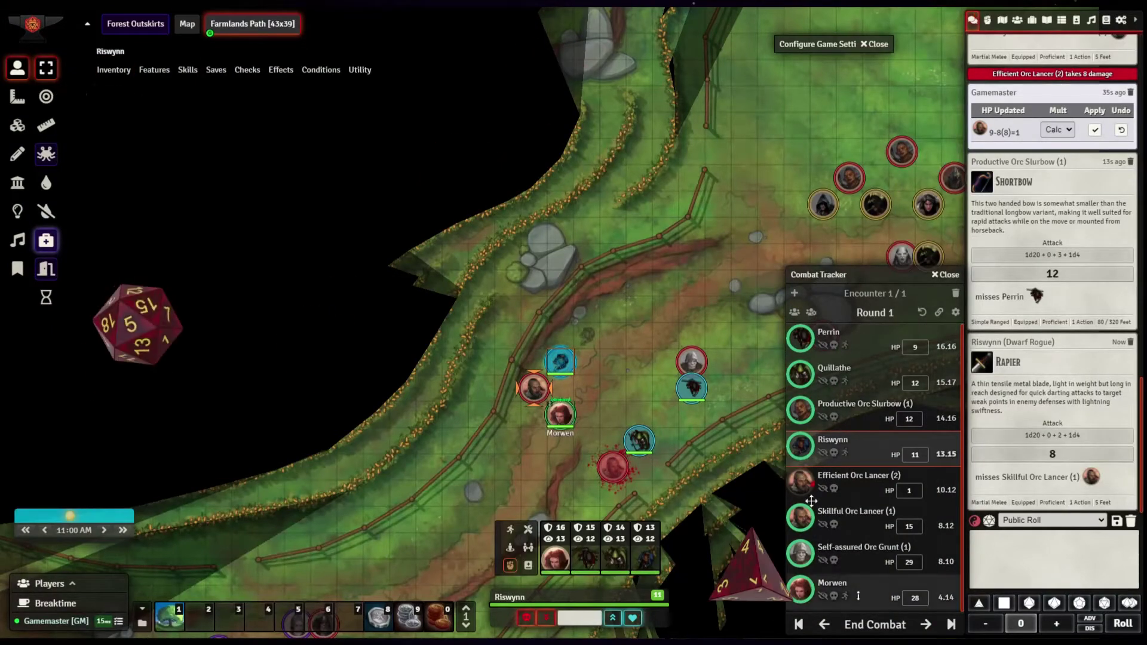
- Attack Quillathe with Efficient Orc Lancer (2)'s Spear
{"action": "left_click", "coordinate": [925, 624]}
{"action": "right_click", "coordinate": [612, 309]}
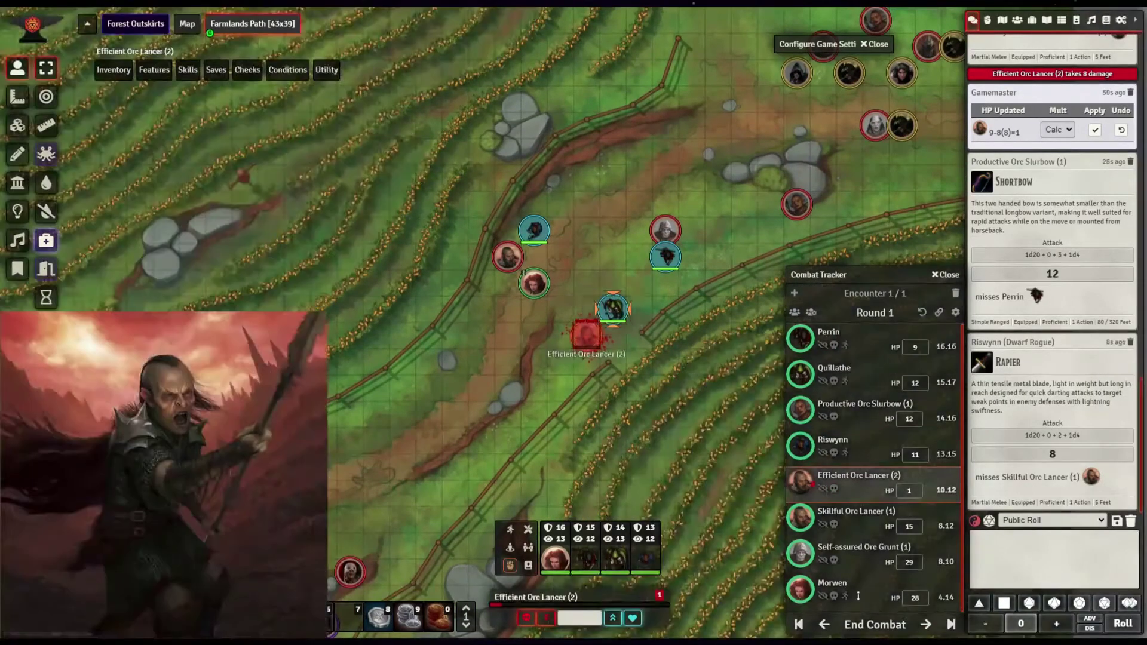
{"action": "left_click", "coordinate": [114, 70]}
{"action": "left_click", "coordinate": [112, 95]}
{"action": "left_click", "coordinate": [842, 359]}
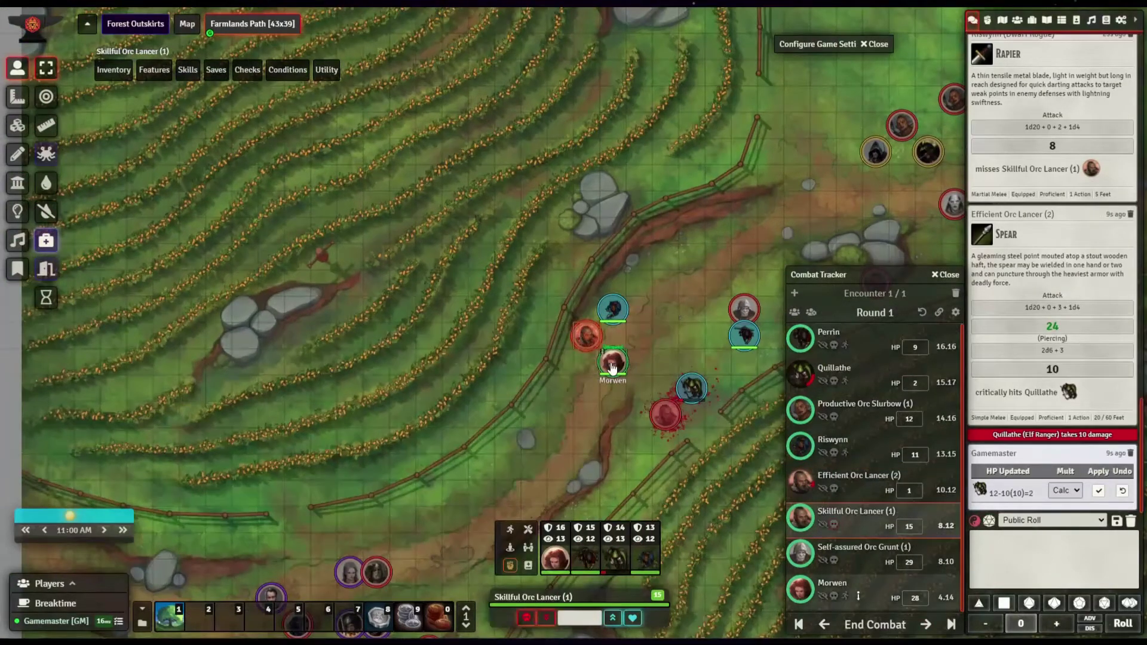
- Attack Morwen with Skillful Orc Lancer (1)'s Spear
{"action": "left_click", "coordinate": [613, 364]}
{"action": "left_click", "coordinate": [586, 335]}
{"action": "left_click", "coordinate": [113, 70]}
{"action": "left_click", "coordinate": [111, 95]}
{"action": "left_click", "coordinate": [842, 359]}
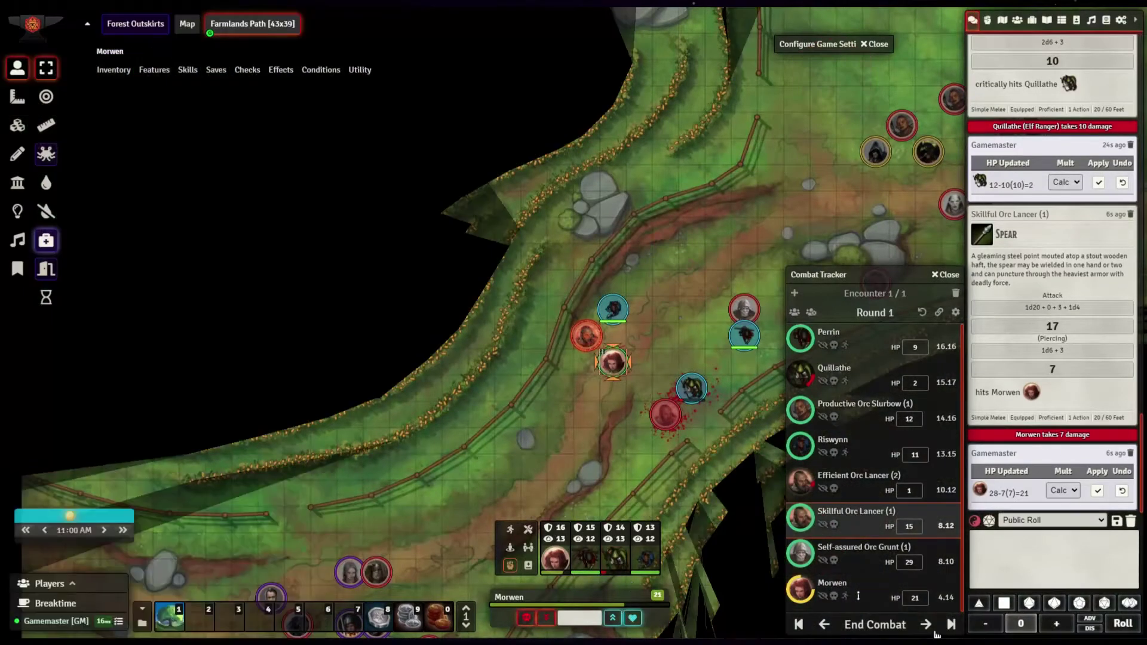
- Kill Perrin with Self-assured Orc Grunt (1)'s Bent Sword, then reposition the grunt
{"action": "left_click", "coordinate": [926, 623]}
{"action": "left_click", "coordinate": [586, 361]}
{"action": "left_click", "coordinate": [113, 70]}
{"action": "left_click", "coordinate": [179, 96]}
{"action": "left_click", "coordinate": [841, 361]}
{"action": "left_click", "coordinate": [588, 363]}
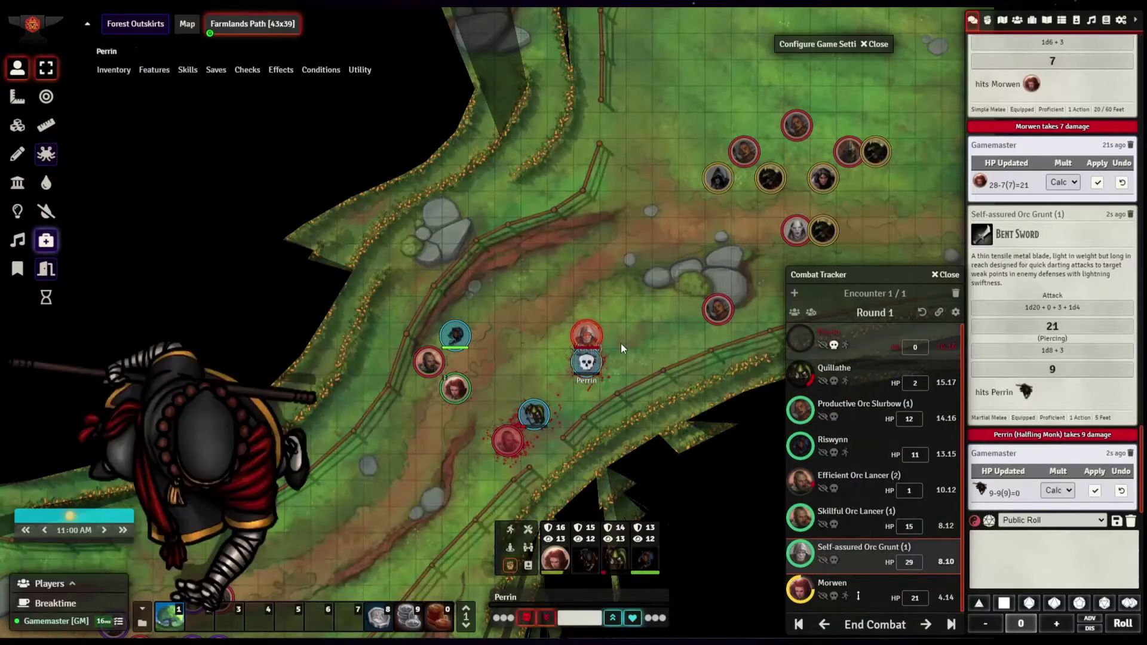
{"action": "left_click_drag", "start_coordinate": [587, 334], "coordinate": [533, 387]}
- Roll Morwen's Orcbane Broadsword attack, which misses
{"action": "left_click", "coordinate": [926, 625]}
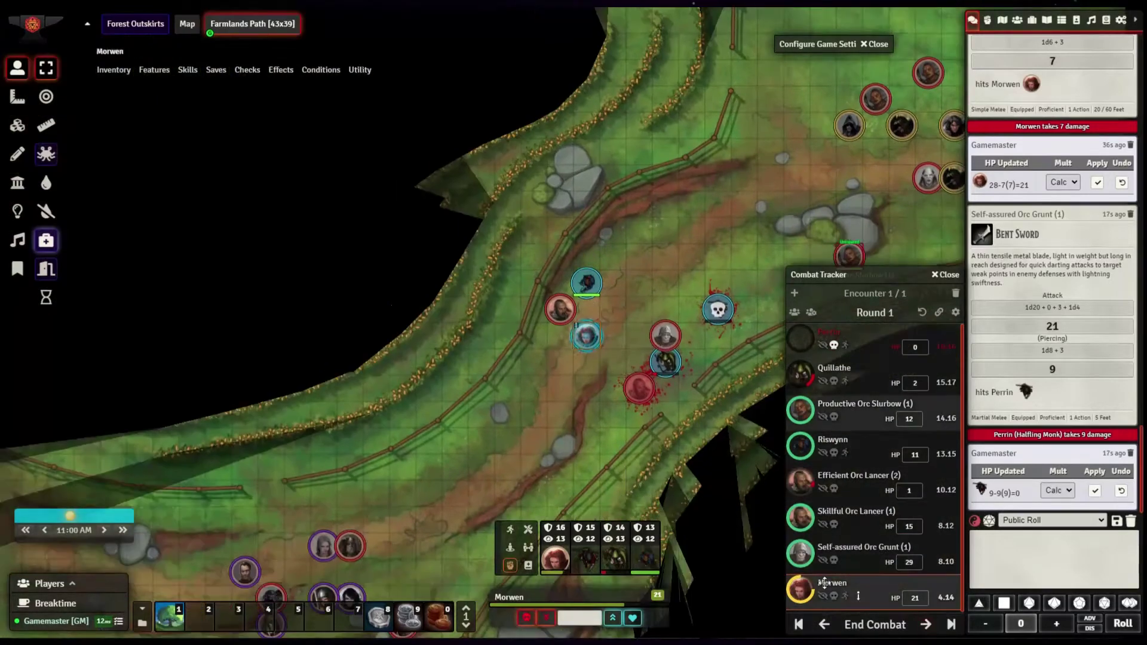
{"action": "double_click", "coordinate": [559, 309]}
{"action": "key", "text": "Escape"}
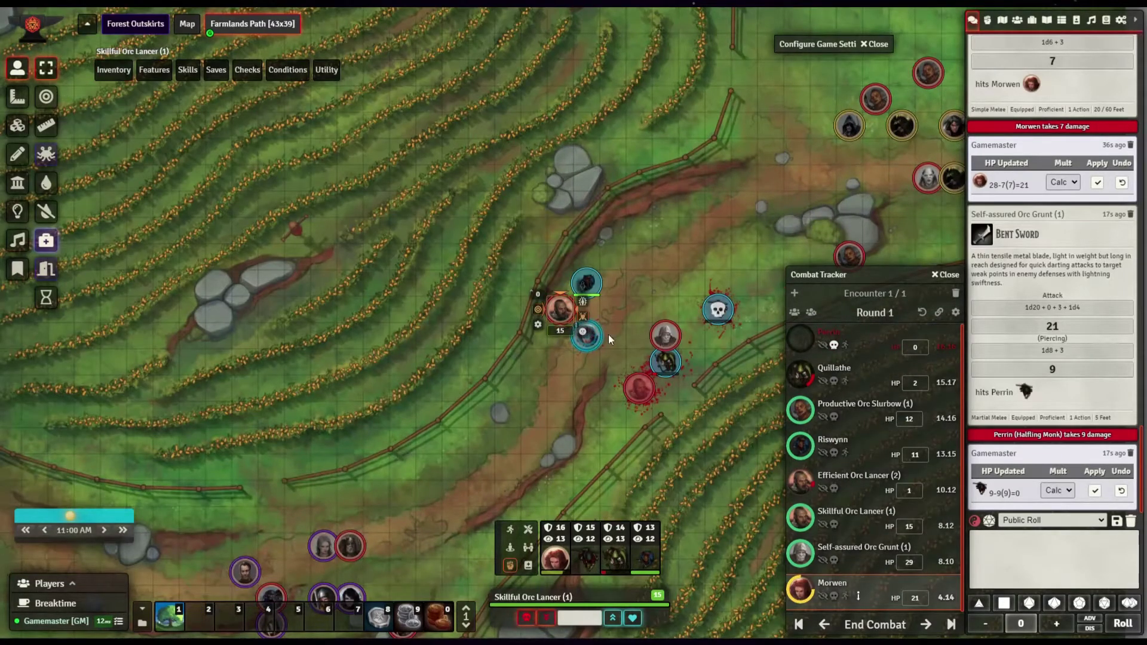
{"action": "left_click", "coordinate": [587, 335]}
{"action": "left_click", "coordinate": [114, 69]}
{"action": "left_click", "coordinate": [153, 94]}
{"action": "key", "text": "Return"}
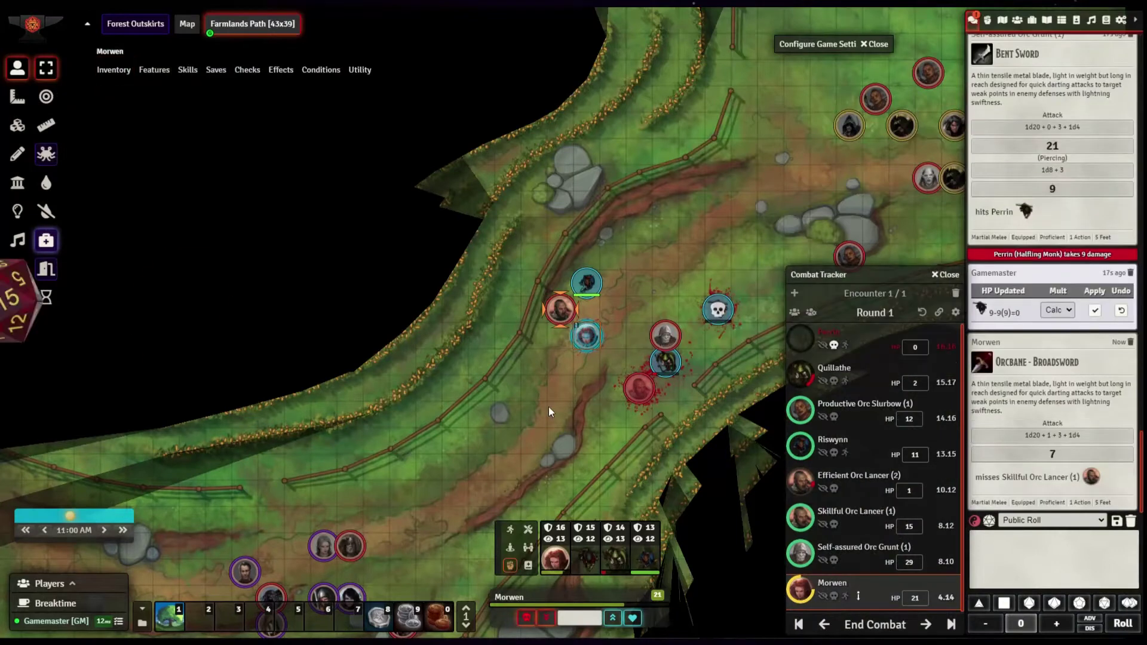
- Start Round 2, skip dead Perrin, and roll Quillathe's Shortsword at Efficient Orc Lancer (2)
{"action": "left_click", "coordinate": [926, 624]}
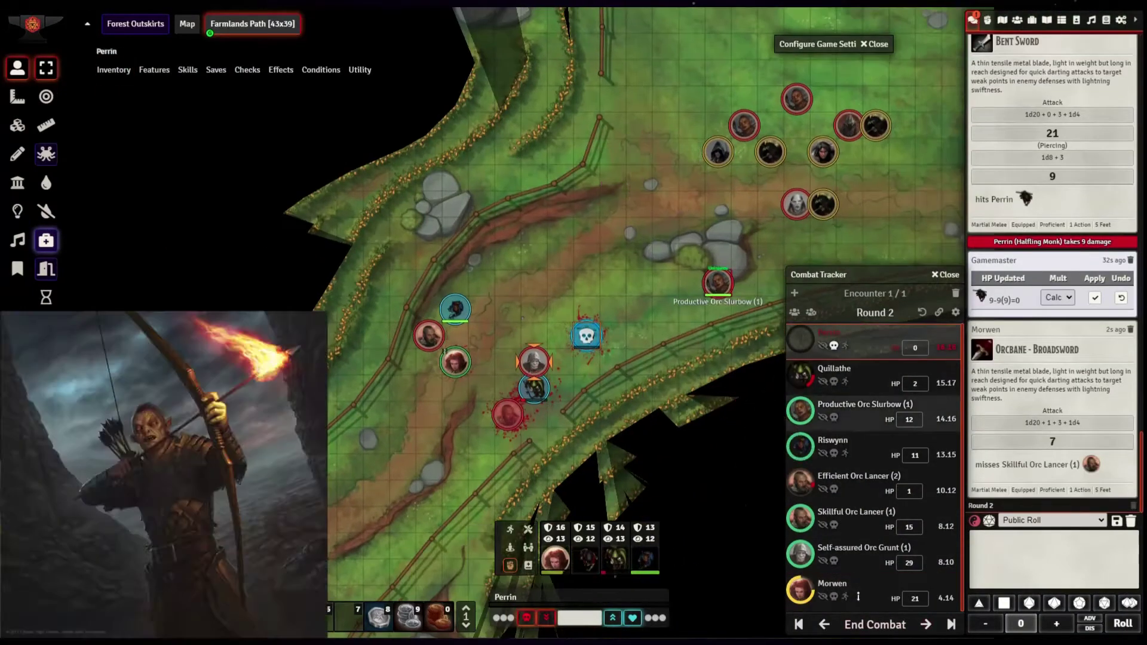
{"action": "left_click", "coordinate": [926, 624]}
{"action": "left_click", "coordinate": [556, 363]}
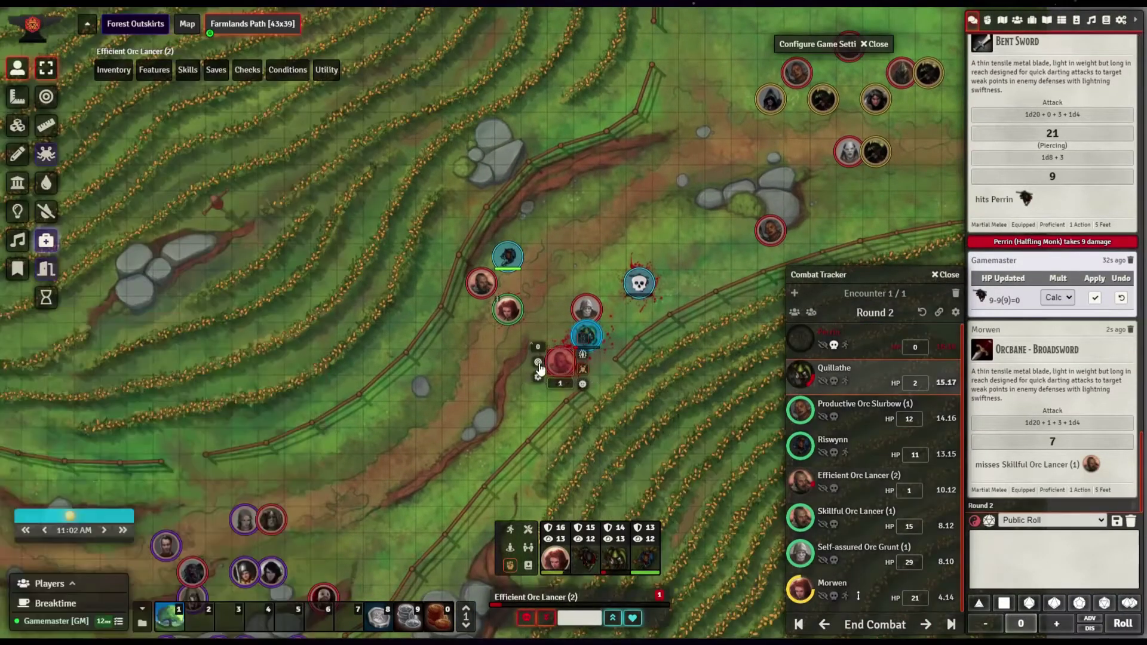
{"action": "left_click", "coordinate": [587, 335]}
{"action": "left_click", "coordinate": [113, 69]}
{"action": "left_click", "coordinate": [135, 94]}
{"action": "left_click", "coordinate": [844, 359]}
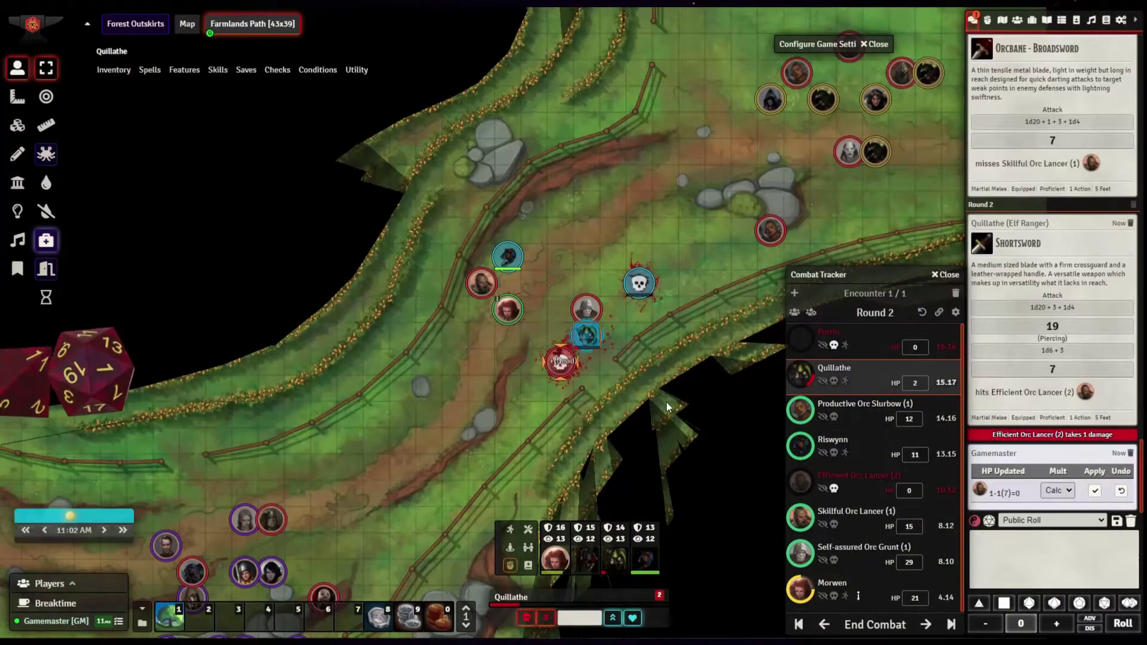
- Post Quillathe's Prestidigitation and roll her offhand Shortsword at Self-assured Orc Grunt (1)
{"action": "left_click", "coordinate": [582, 310]}
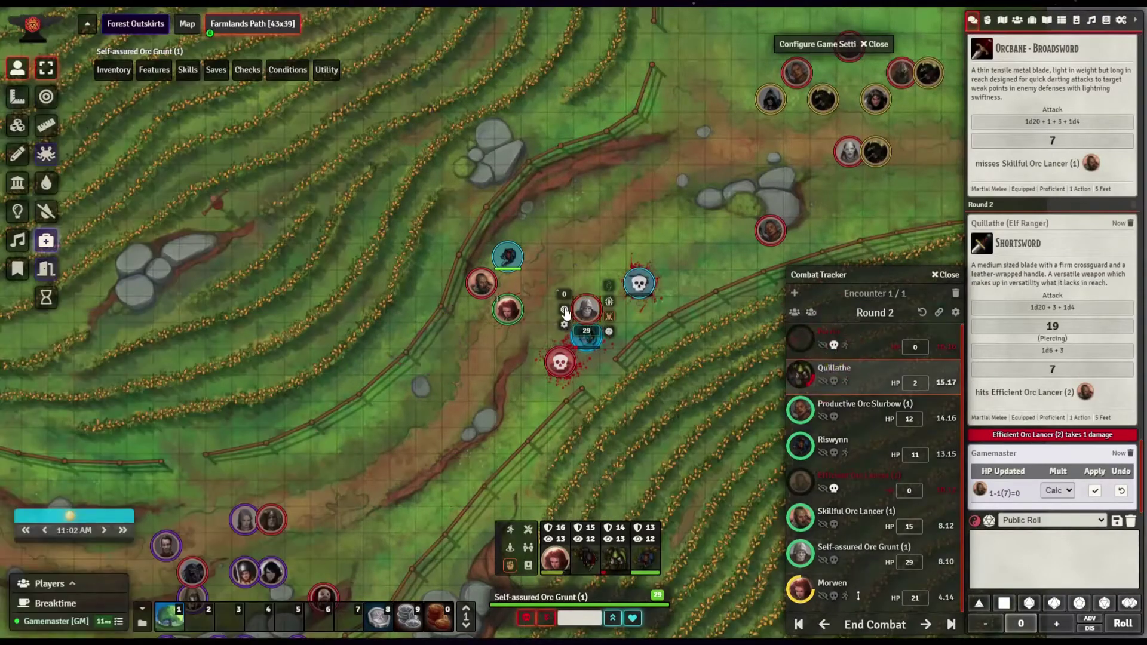
{"action": "left_click", "coordinate": [587, 335]}
{"action": "left_click", "coordinate": [150, 70]}
{"action": "left_click", "coordinate": [117, 92]}
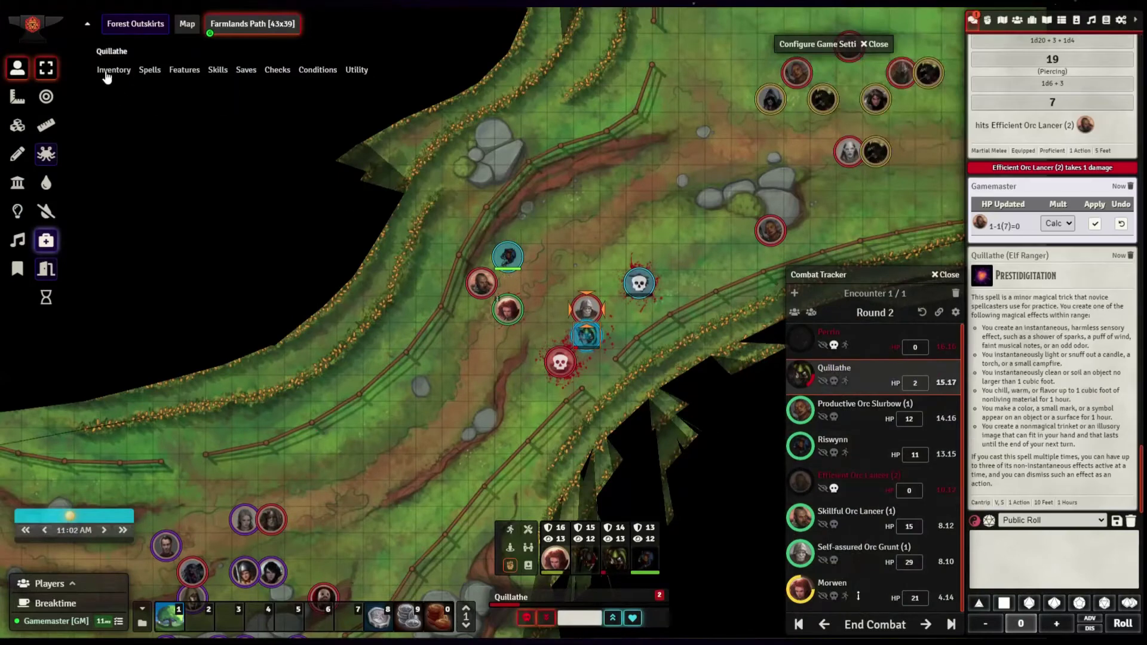
{"action": "left_click", "coordinate": [107, 71]}
{"action": "left_click", "coordinate": [215, 94]}
{"action": "left_click", "coordinate": [842, 359]}
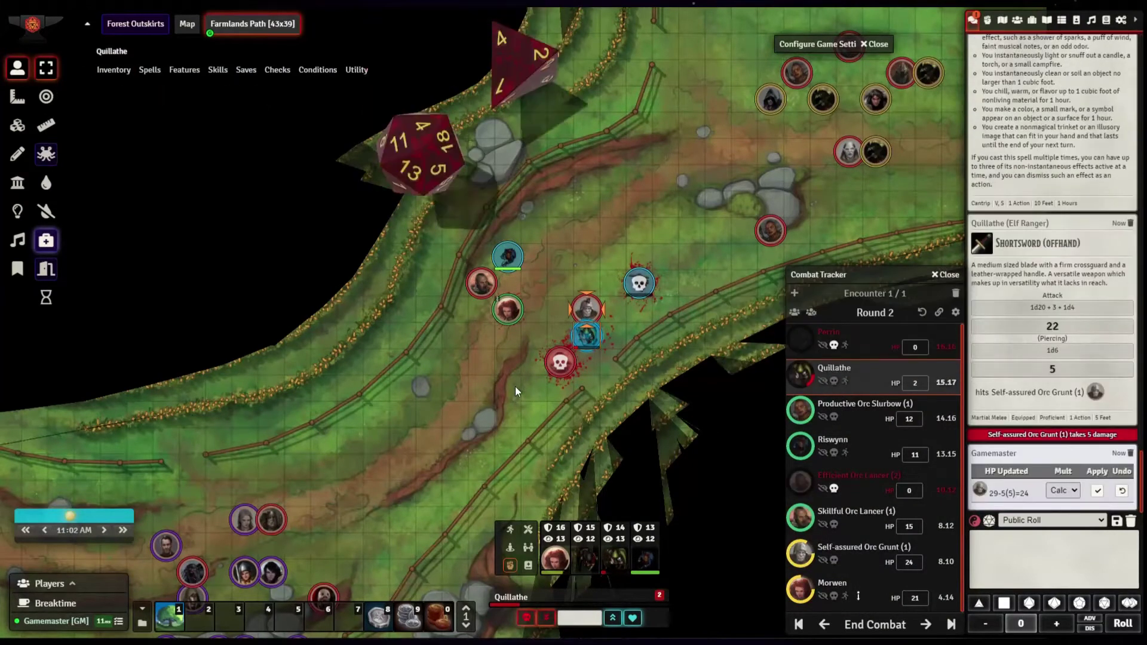
- Fire the orc archer's shortbow at Riswynn, which misses
{"action": "left_click", "coordinate": [926, 623]}
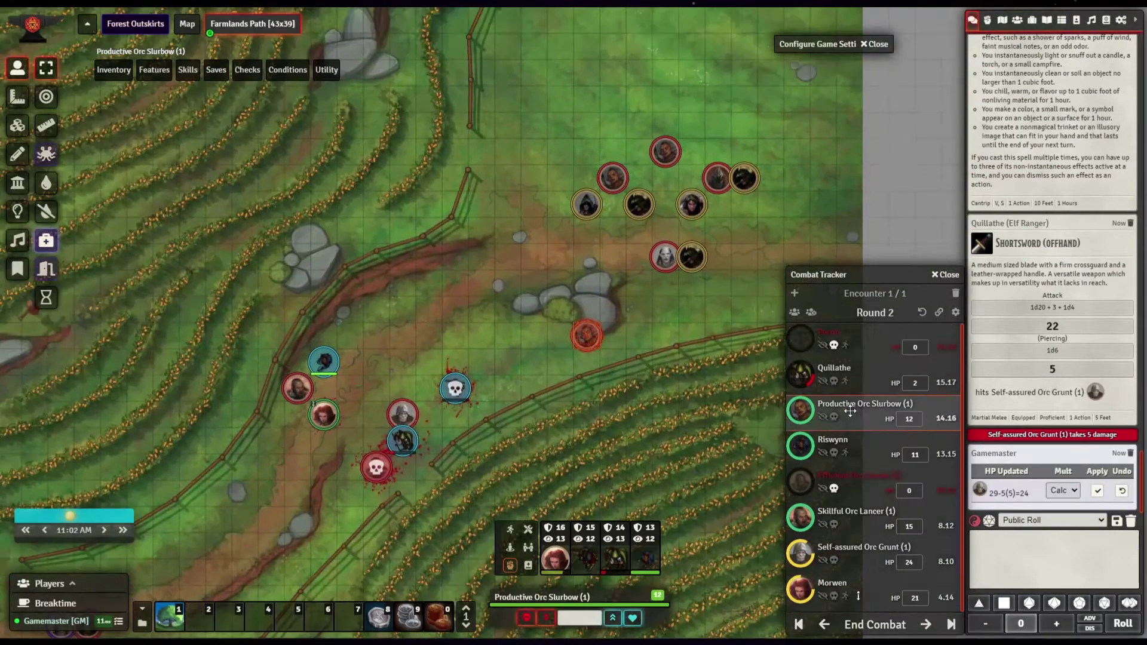
{"action": "left_click", "coordinate": [925, 624]}
{"action": "left_click", "coordinate": [865, 407]}
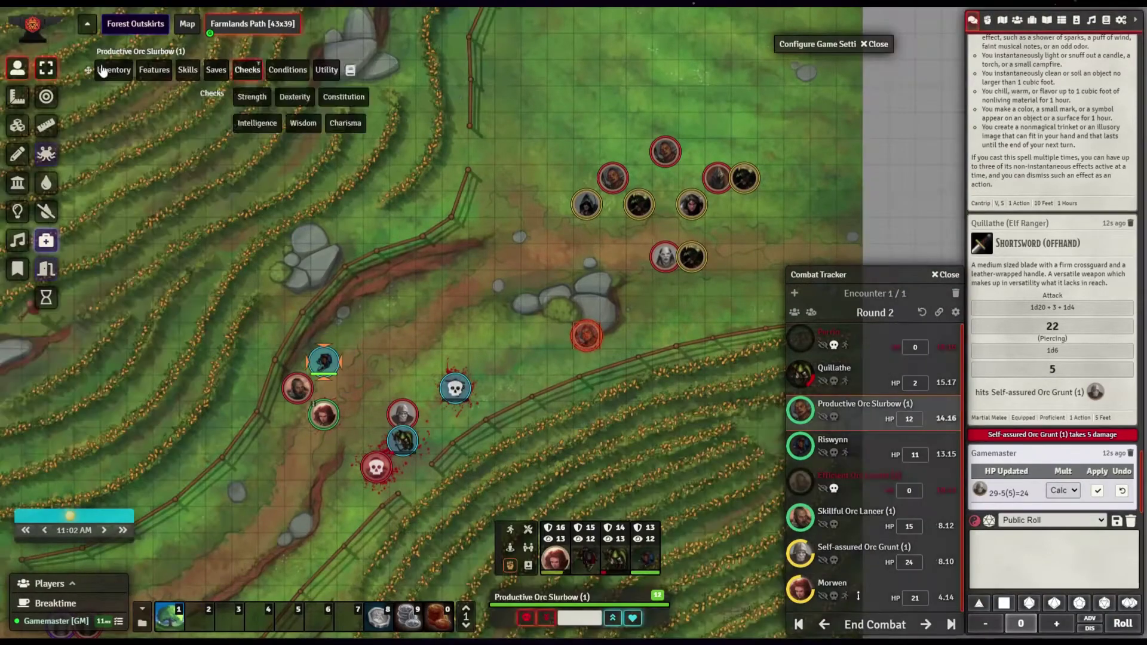
{"action": "left_click", "coordinate": [114, 69]}
{"action": "left_click", "coordinate": [125, 94]}
{"action": "left_click", "coordinate": [896, 359]}
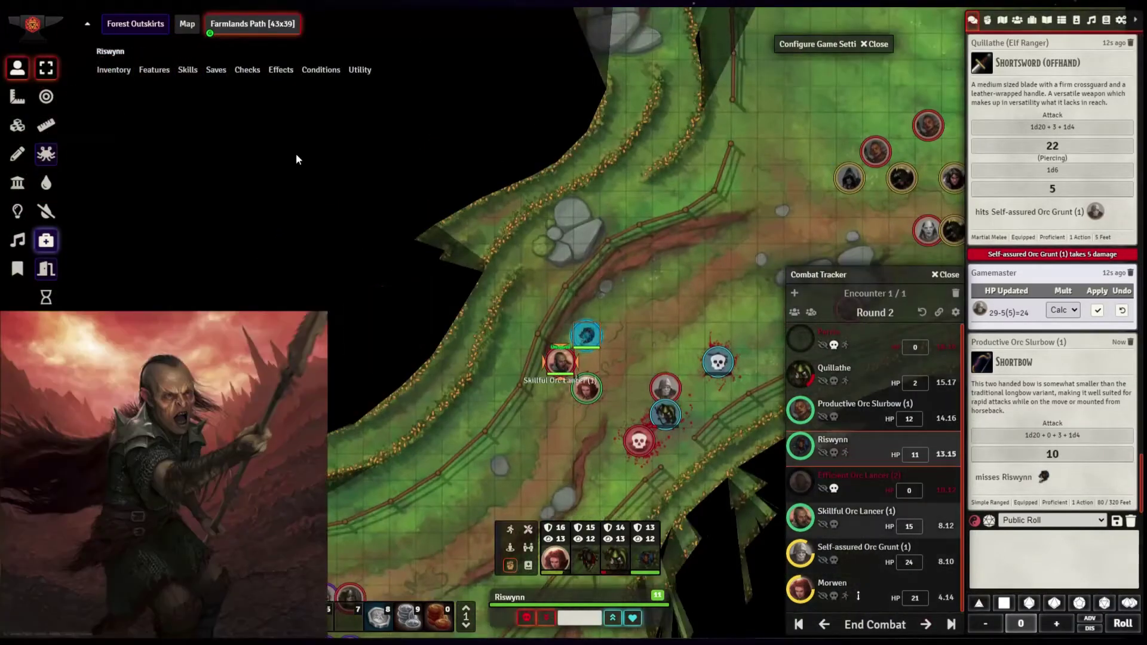
- Hit the Skillful Orc Lancer for 9 with Riswynn's rapier
{"action": "left_click", "coordinate": [114, 69]}
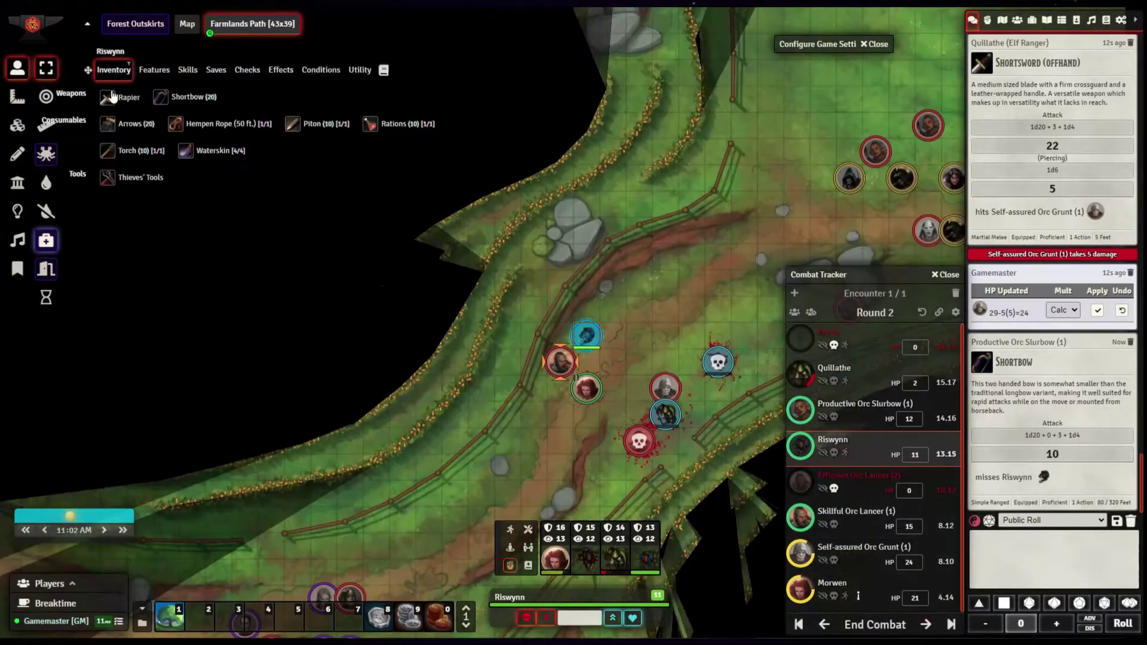
{"action": "left_click", "coordinate": [123, 92]}
{"action": "left_click", "coordinate": [839, 359]}
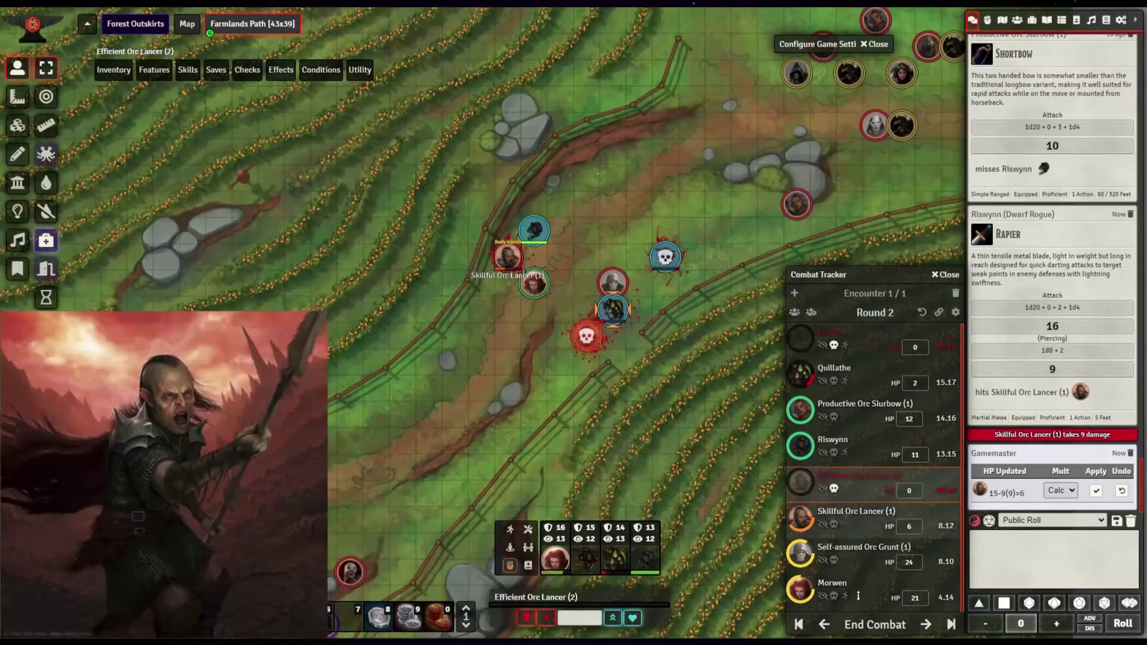
- Hit Morwen for 9 with the Skillful Orc Lancer's spear
{"action": "left_click", "coordinate": [925, 624]}
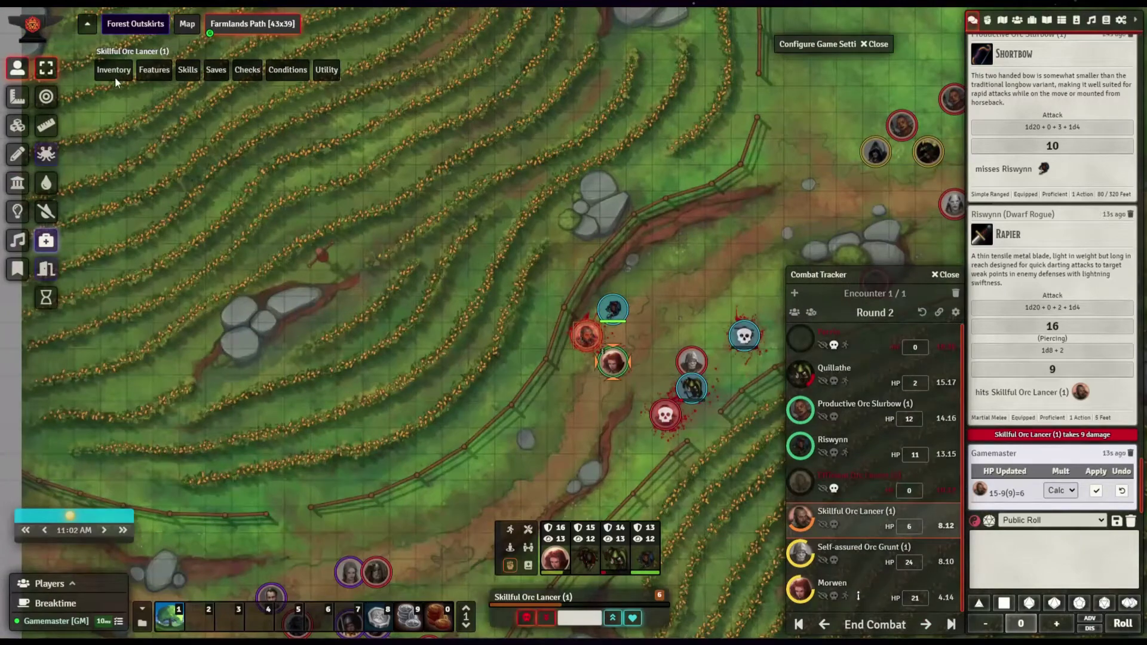
{"action": "left_click", "coordinate": [114, 69]}
{"action": "left_click", "coordinate": [120, 94]}
{"action": "left_click", "coordinate": [842, 356]}
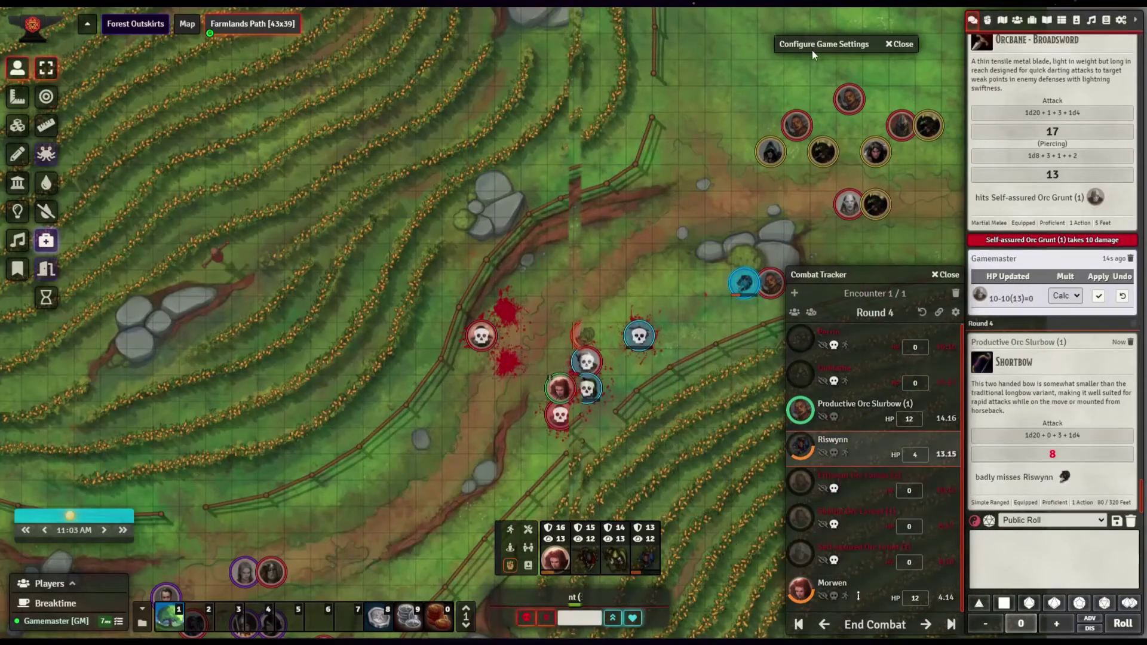
- Restore Configure Game Settings, move it left, and open Midi-QoL Workflow Settings
{"action": "double_click", "coordinate": [812, 44]}
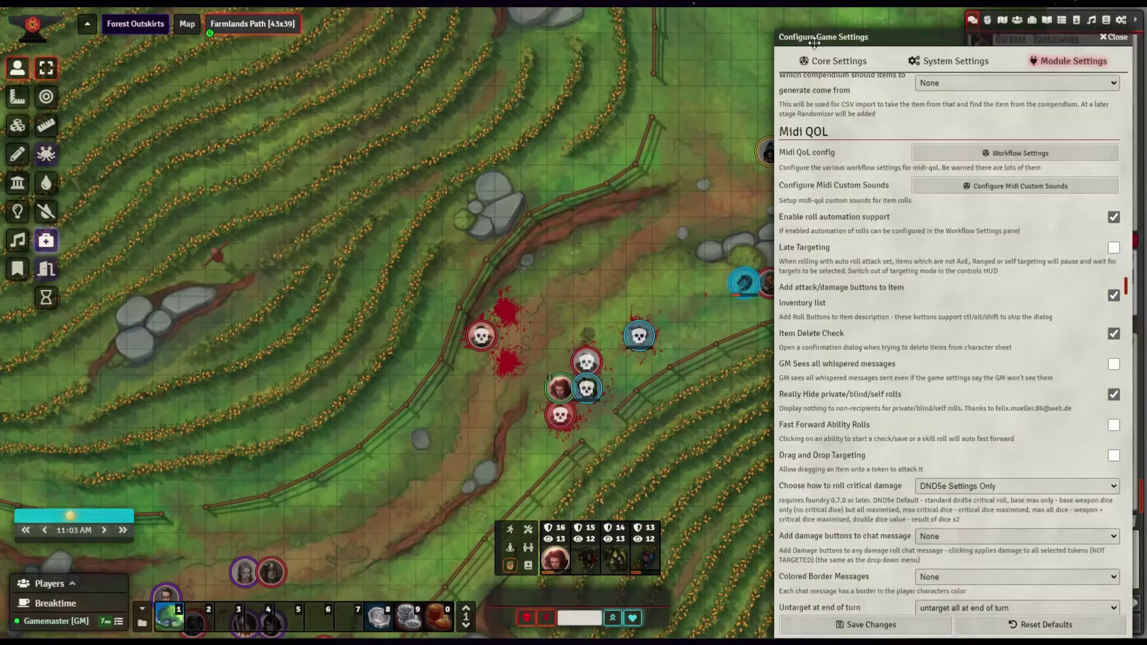
{"action": "mouse_move", "coordinate": [672, 30]}
{"action": "left_mouse_down"}
{"action": "mouse_move", "coordinate": [162, 20]}
{"action": "mouse_move", "coordinate": [119, 3]}
{"action": "left_mouse_up"}
{"action": "left_click", "coordinate": [345, 134]}
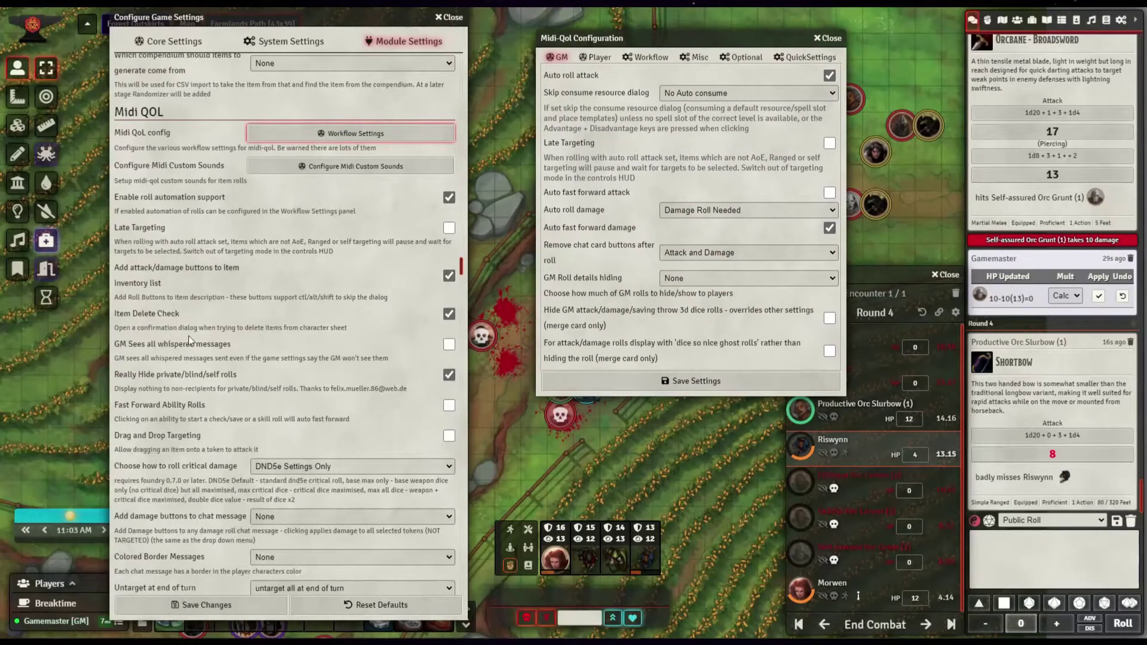
{"action": "scroll", "coordinate": [191, 332], "scroll_direction": "down", "scroll_amount": 1}
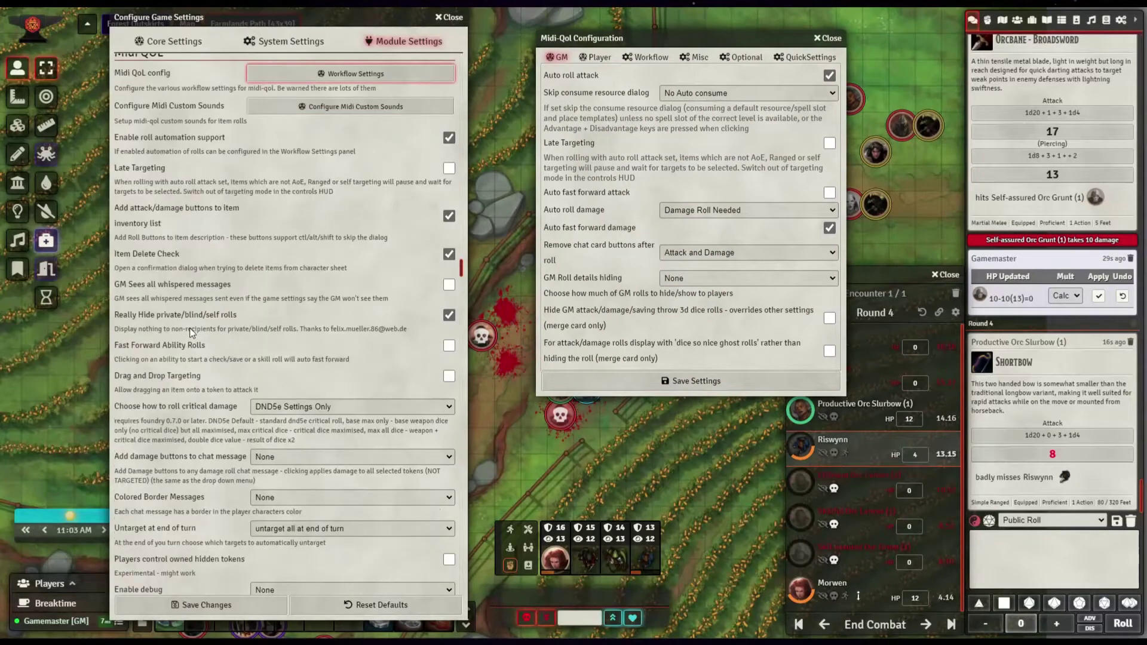
{"action": "scroll", "coordinate": [190, 332], "scroll_direction": "down", "scroll_amount": 1}
{"action": "scroll", "coordinate": [190, 331], "scroll_direction": "down", "scroll_amount": 4}
{"action": "scroll", "coordinate": [190, 331], "scroll_direction": "down", "scroll_amount": 2}
{"action": "scroll", "coordinate": [188, 333], "scroll_direction": "up", "scroll_amount": 3}
{"action": "scroll", "coordinate": [189, 332], "scroll_direction": "up", "scroll_amount": 2}
{"action": "scroll", "coordinate": [189, 332], "scroll_direction": "up", "scroll_amount": 1}
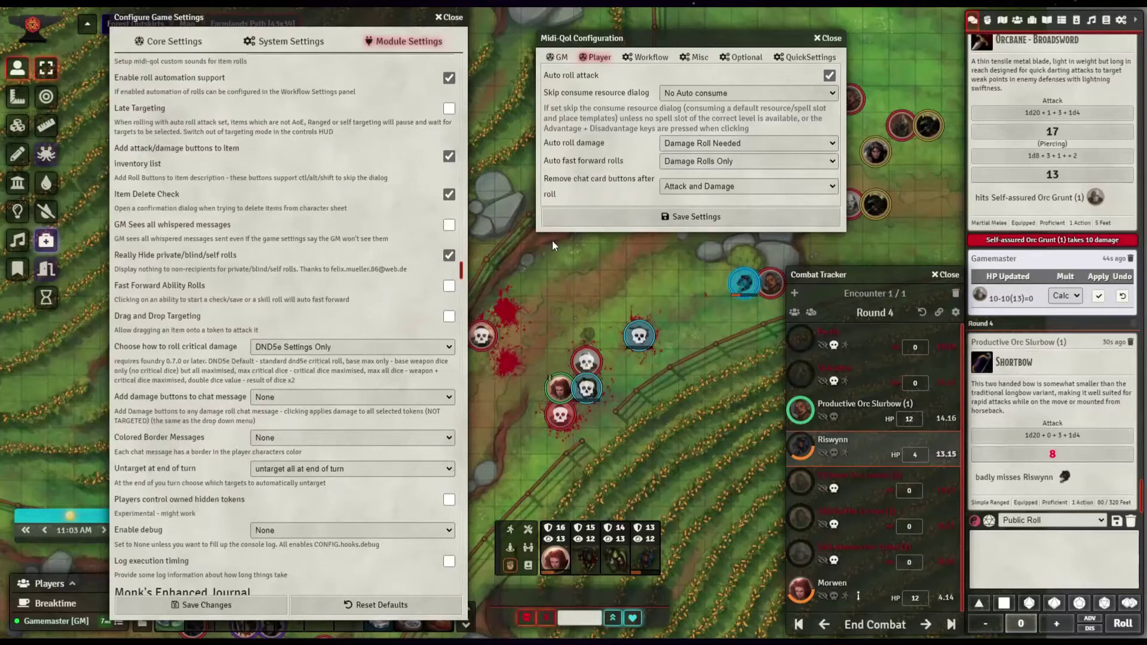
- Review the Midi-QoL Workflow tab's automation options
{"action": "left_click", "coordinate": [644, 58]}
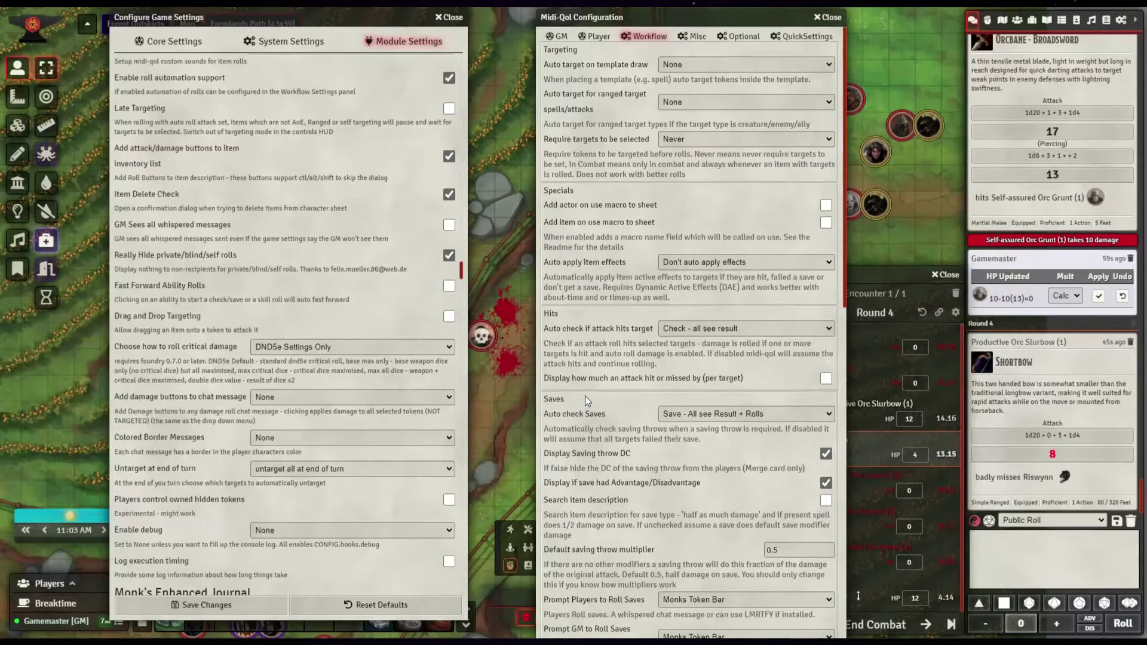
{"action": "scroll", "coordinate": [585, 396], "scroll_direction": "down", "scroll_amount": 1}
{"action": "scroll", "coordinate": [585, 396], "scroll_direction": "down", "scroll_amount": 3}
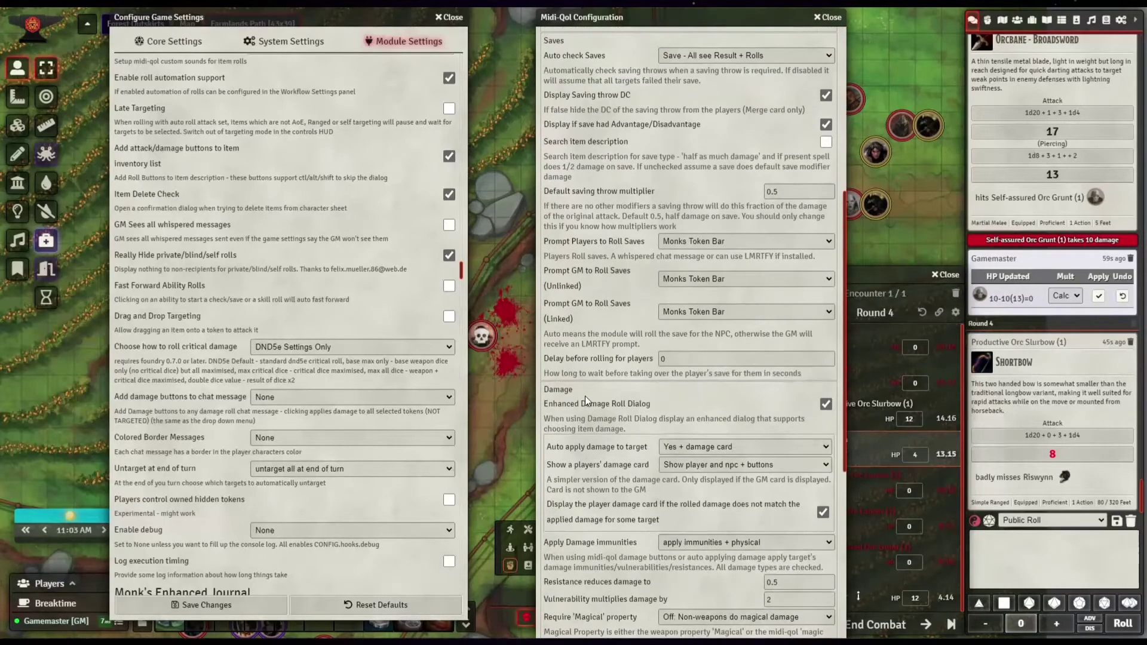
{"action": "scroll", "coordinate": [585, 396], "scroll_direction": "down", "scroll_amount": 2}
{"action": "scroll", "coordinate": [586, 396], "scroll_direction": "down", "scroll_amount": 1}
{"action": "scroll", "coordinate": [585, 396], "scroll_direction": "down", "scroll_amount": 1}
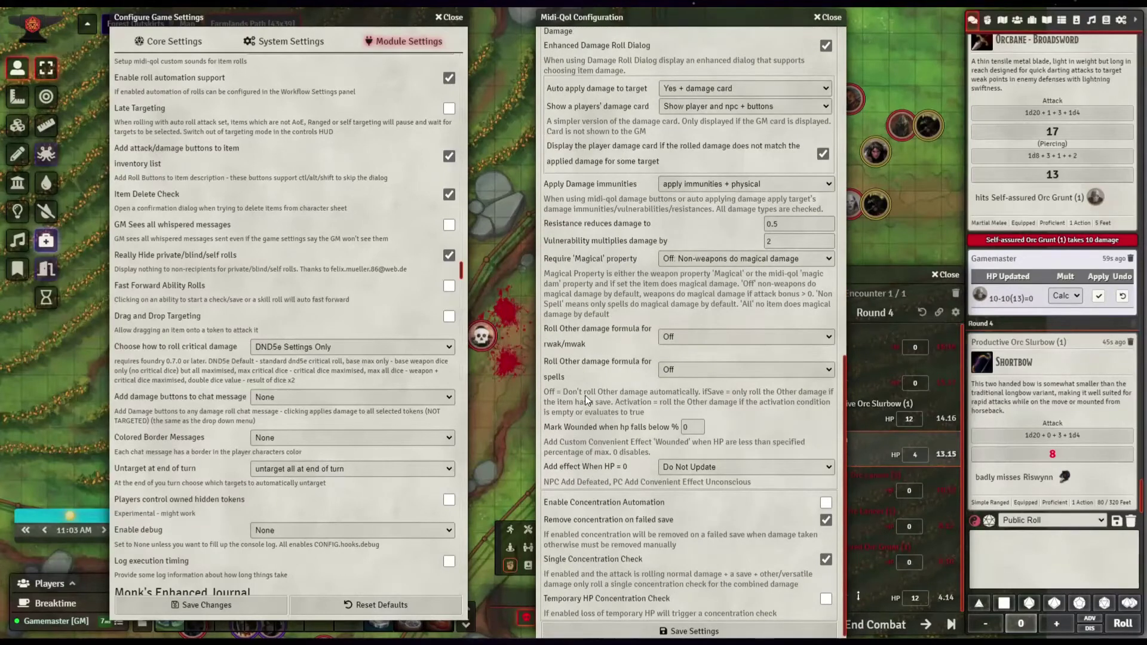
{"action": "scroll", "coordinate": [585, 395], "scroll_direction": "up", "scroll_amount": 1}
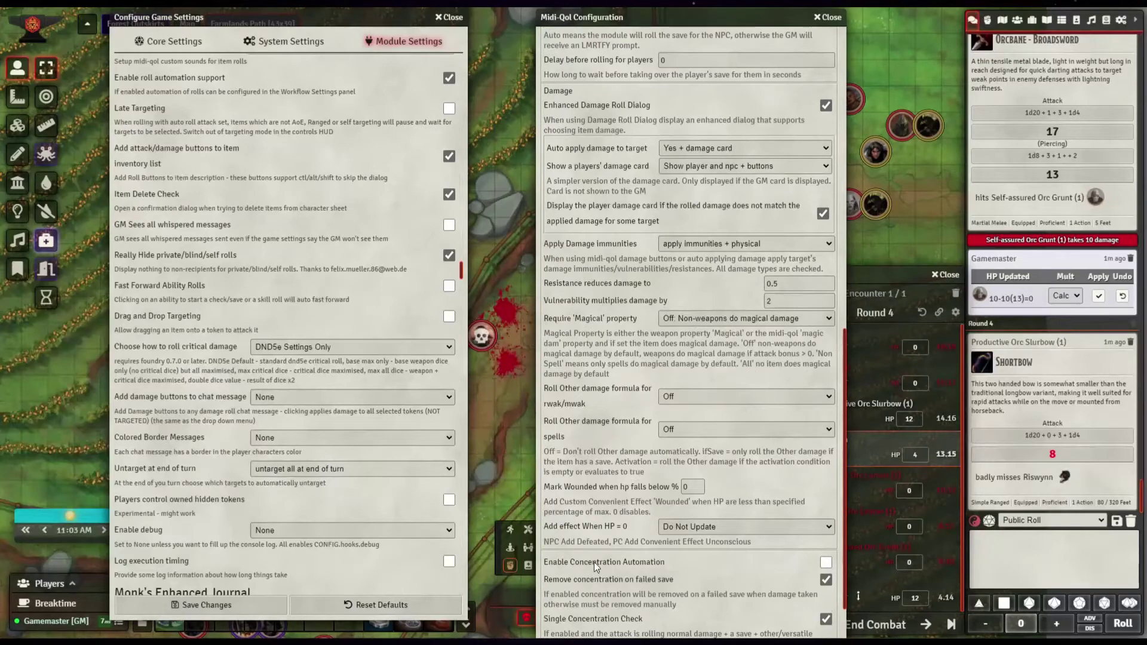
{"action": "scroll", "coordinate": [594, 562], "scroll_direction": "down", "scroll_amount": 1}
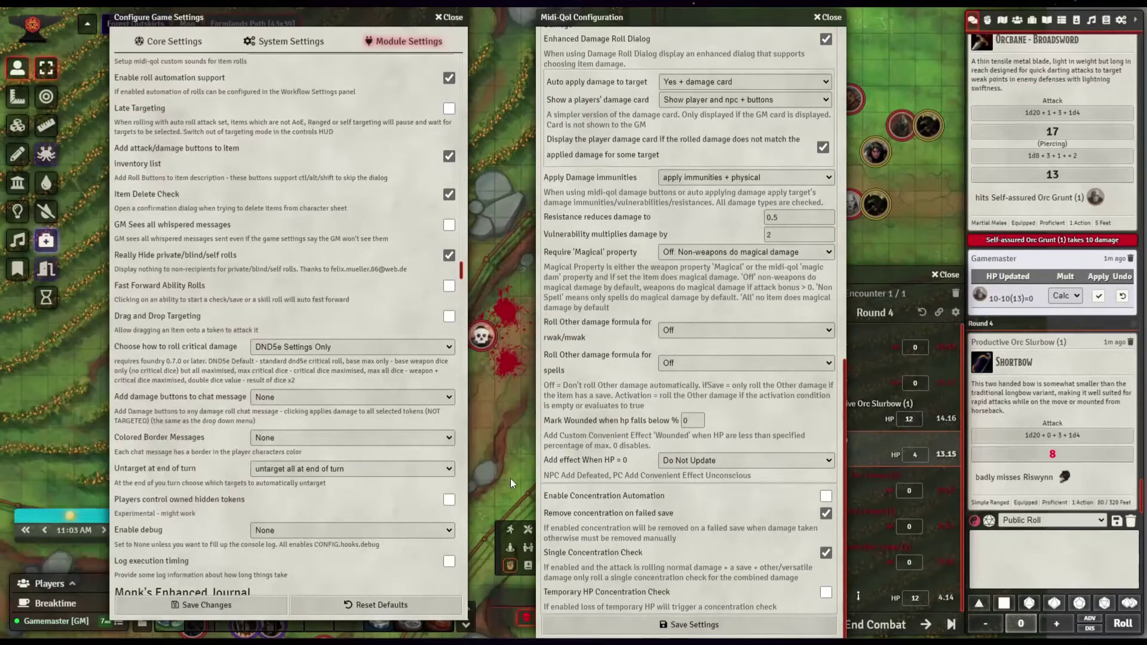
{"action": "scroll", "coordinate": [587, 233], "scroll_direction": "up", "scroll_amount": 5}
{"action": "scroll", "coordinate": [587, 233], "scroll_direction": "up", "scroll_amount": 5}
- Browse the Midi-QoL Misc, Optional and Quick Settings tabs
{"action": "left_click", "coordinate": [695, 37]}
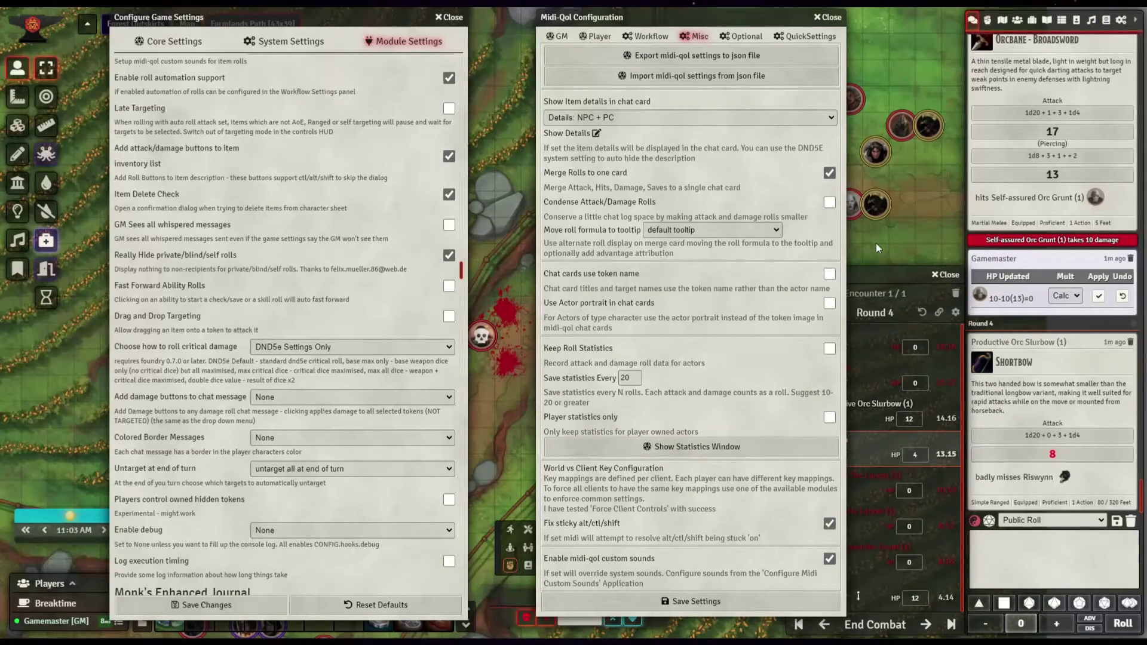
{"action": "left_click", "coordinate": [735, 35]}
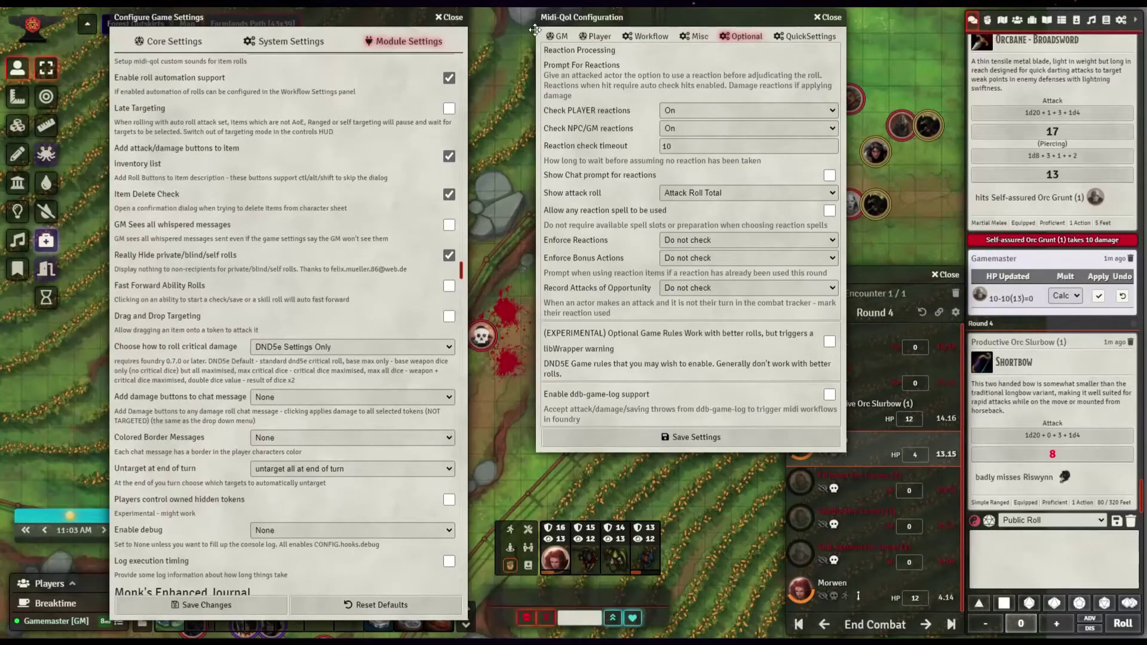
{"action": "left_click", "coordinate": [816, 40]}
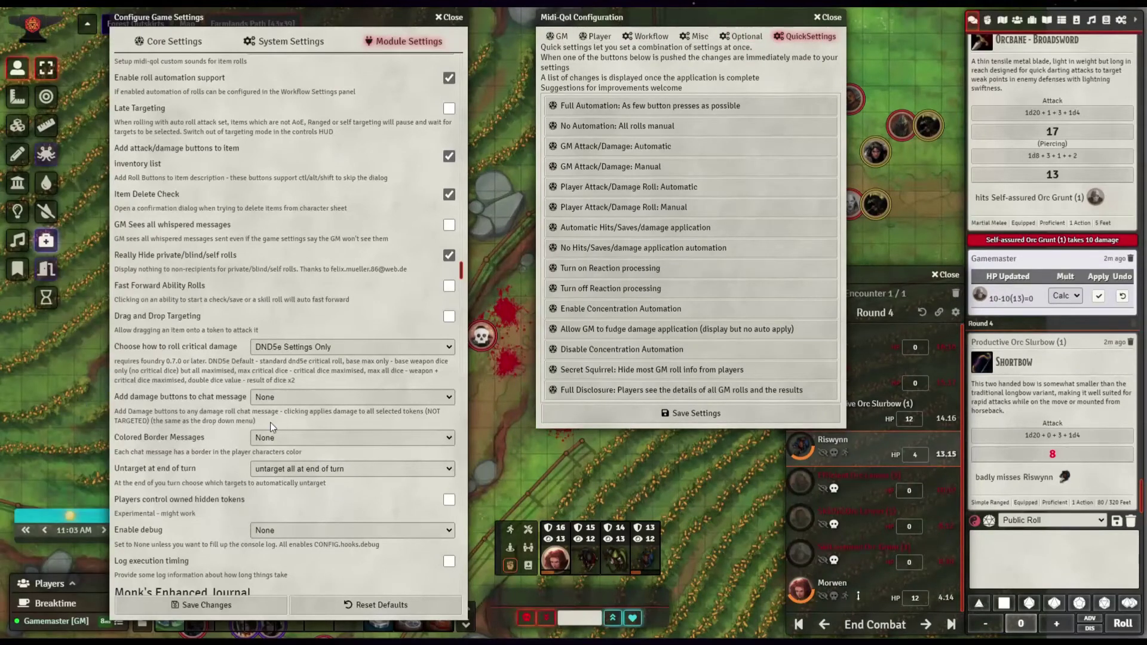
{"action": "scroll", "coordinate": [270, 422], "scroll_direction": "up", "scroll_amount": 3}
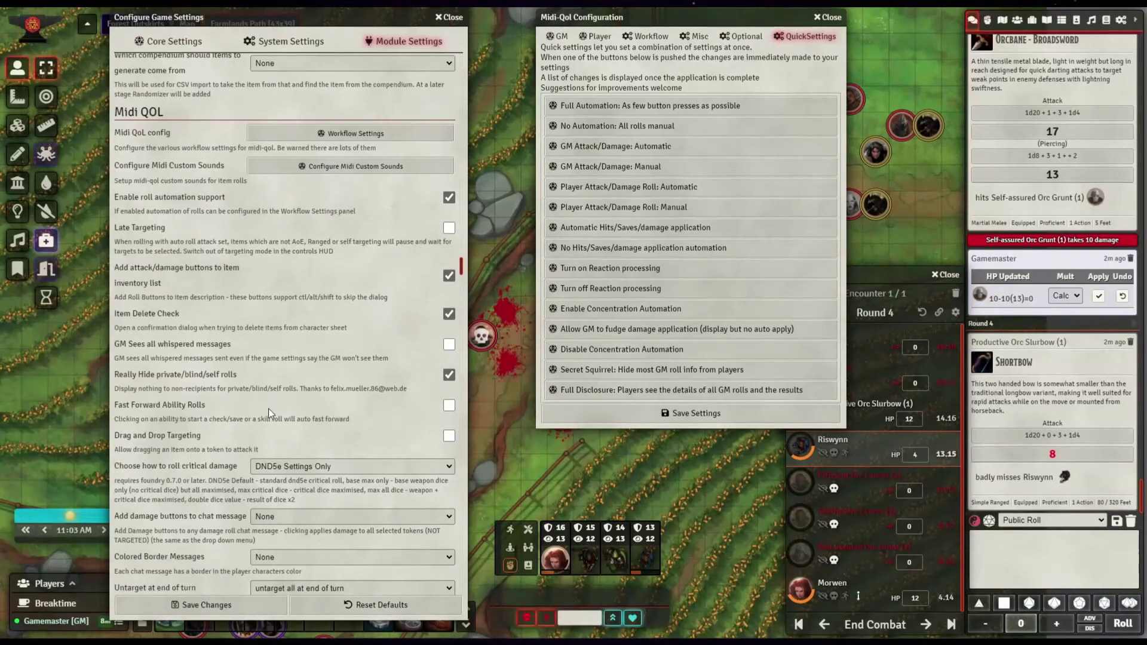
- Save and close the settings, pan the map up, and request ending the combat
{"action": "left_click", "coordinate": [589, 423]}
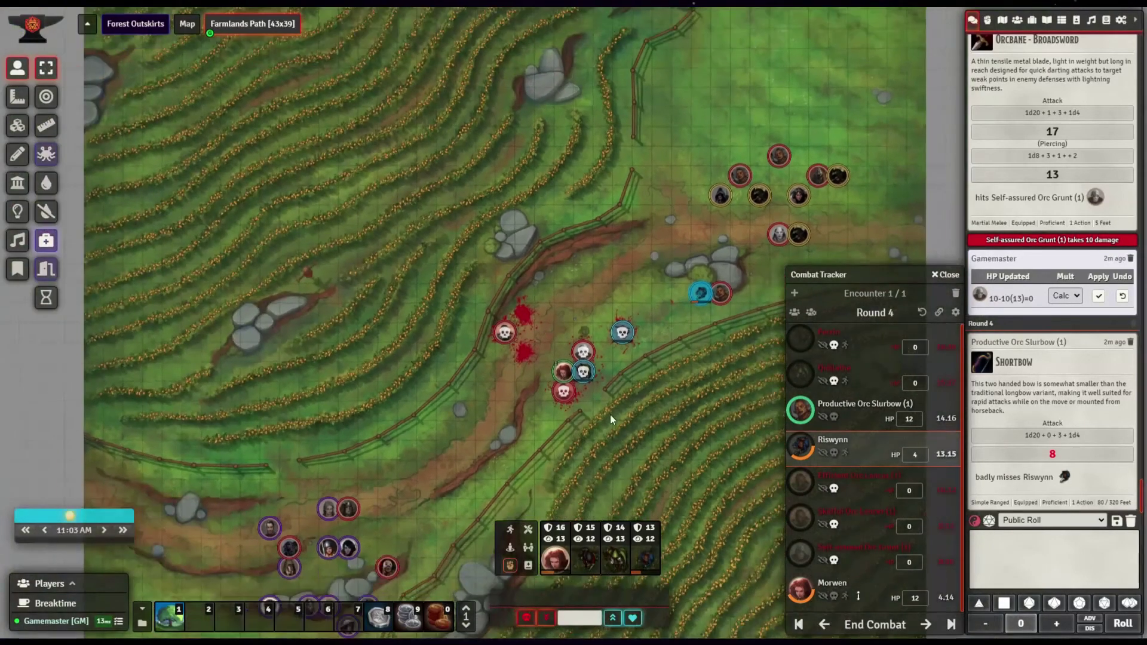
{"action": "left_click_drag", "start_coordinate": [610, 414], "coordinate": [600, 356]}
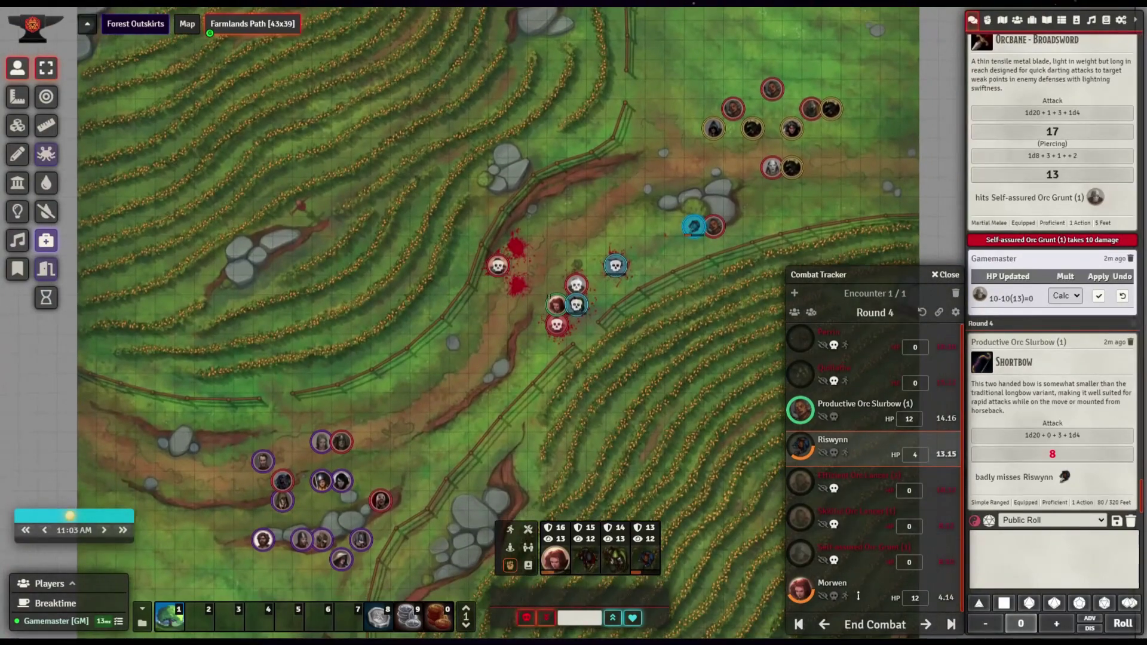
{"action": "left_click", "coordinate": [874, 625]}
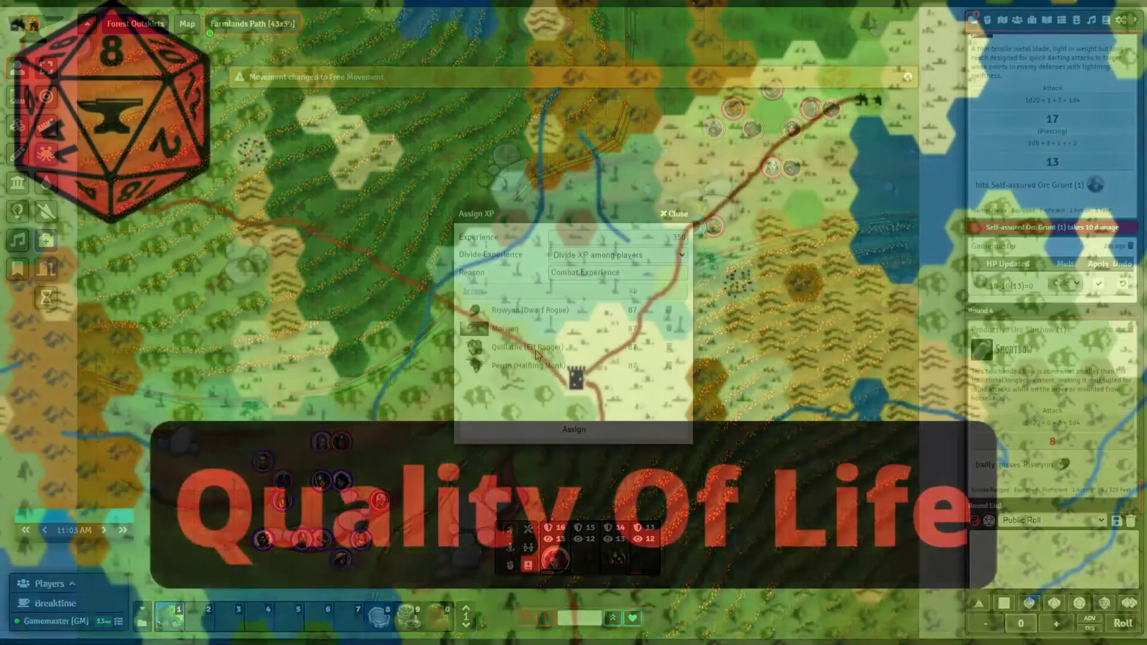